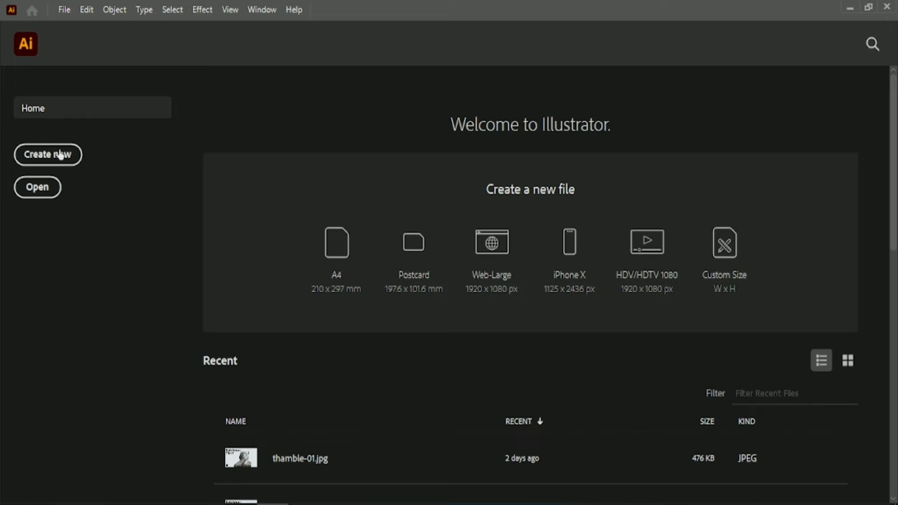
Create a 1280 x 720 px landscape document in CMYK Color with 300 ppi raster effects and equal bleed on all sides.
left_click(50, 158)
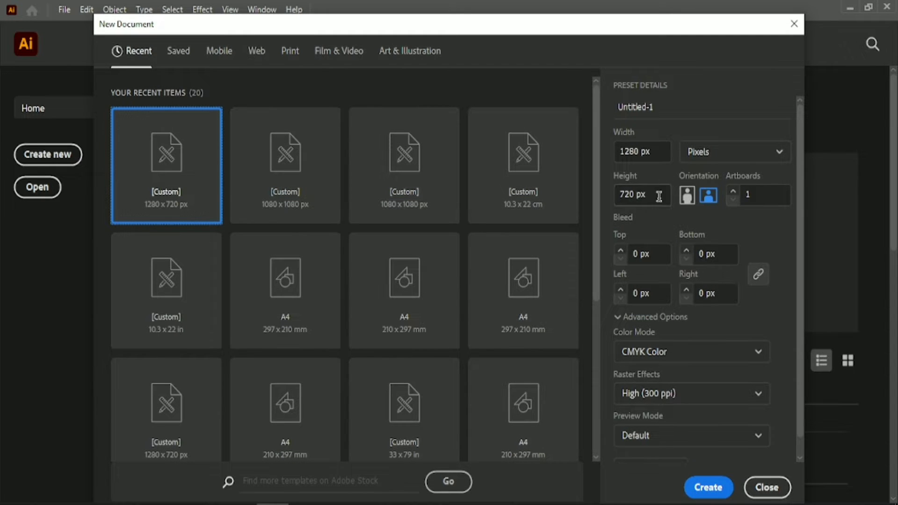
left_click(706, 199)
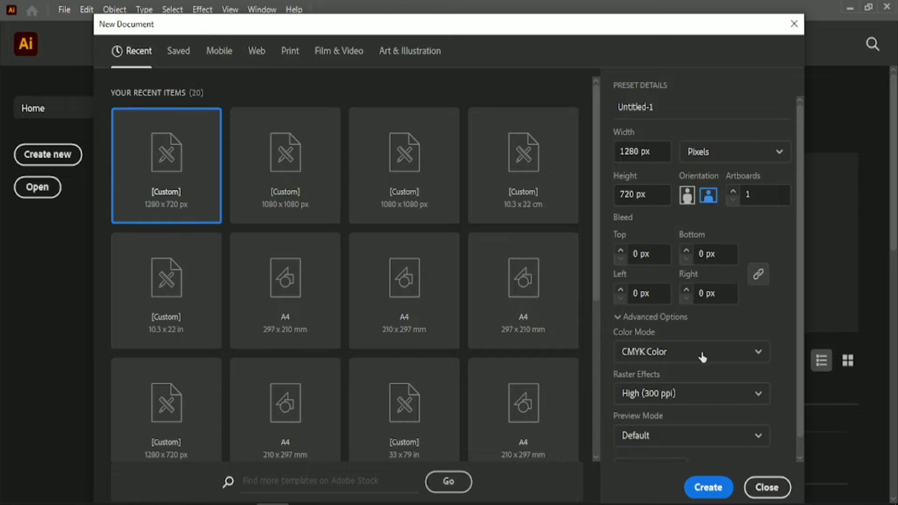
left_click(653, 253)
key("Up")
key("Up")
key("Up")
key("Up")
key("Up")
key("Up")
key("Up")
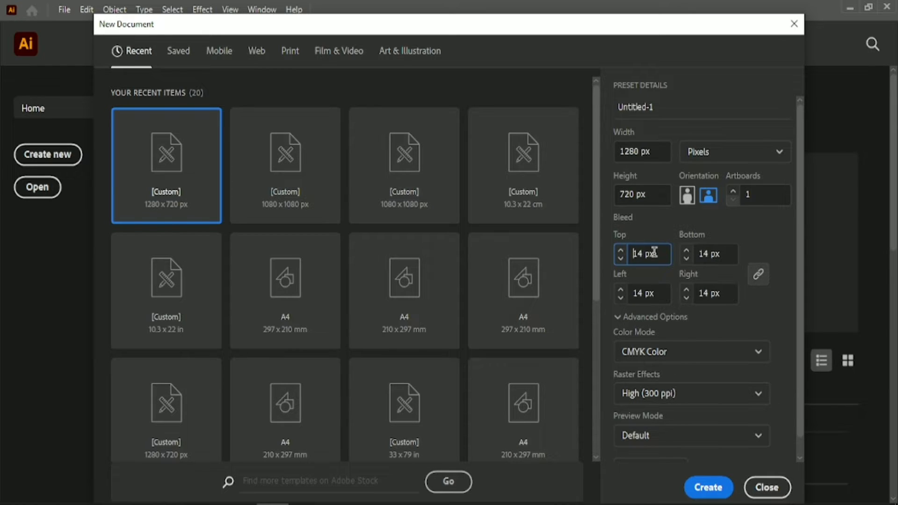
left_click(700, 489)
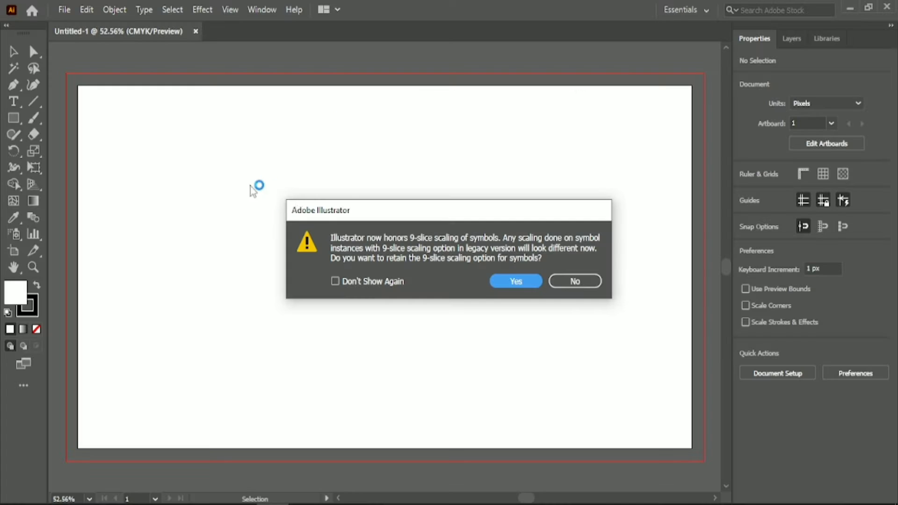
Decline retaining the 9-slice scaling option for symbols and suppress this question from now on.
left_click(337, 280)
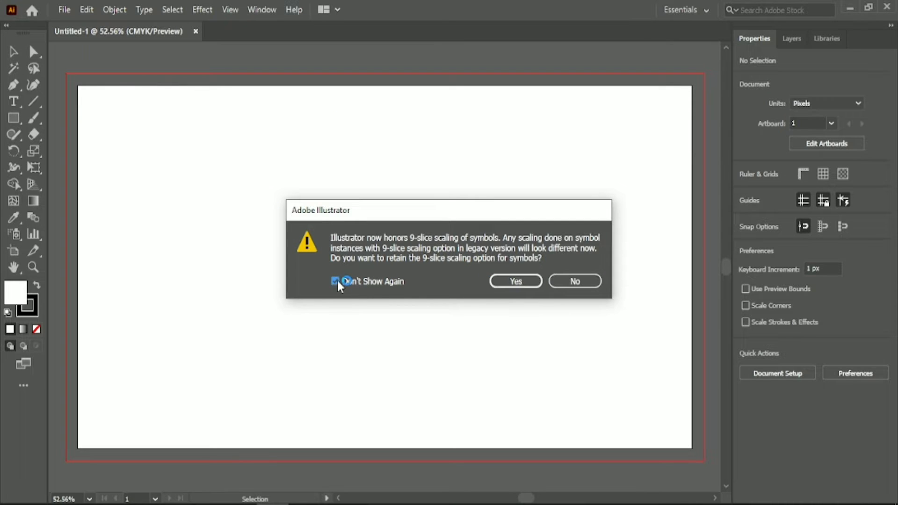
left_click(573, 280)
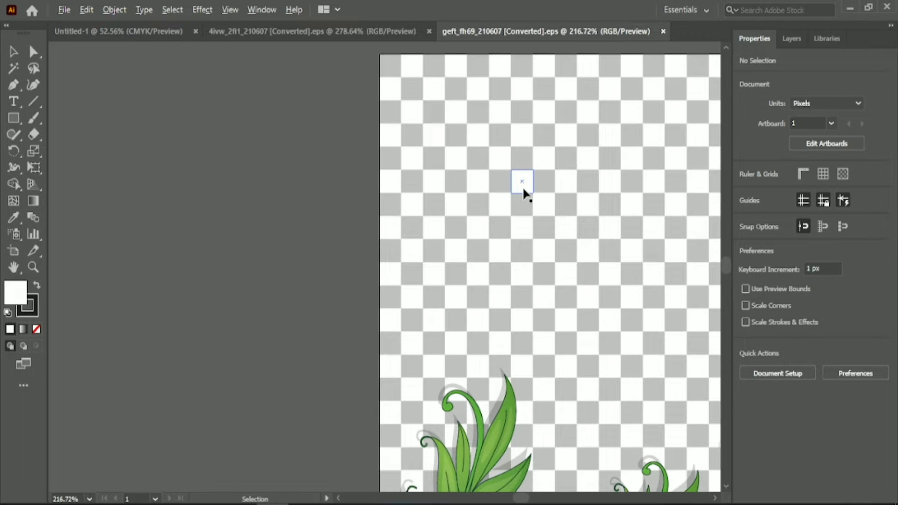
Release the clipping mask on the foliage artwork in the geft_fh69_210607 file and deselect everything.
key("ctrl+minus")
key("ctrl+minus")
key("ctrl+minus")
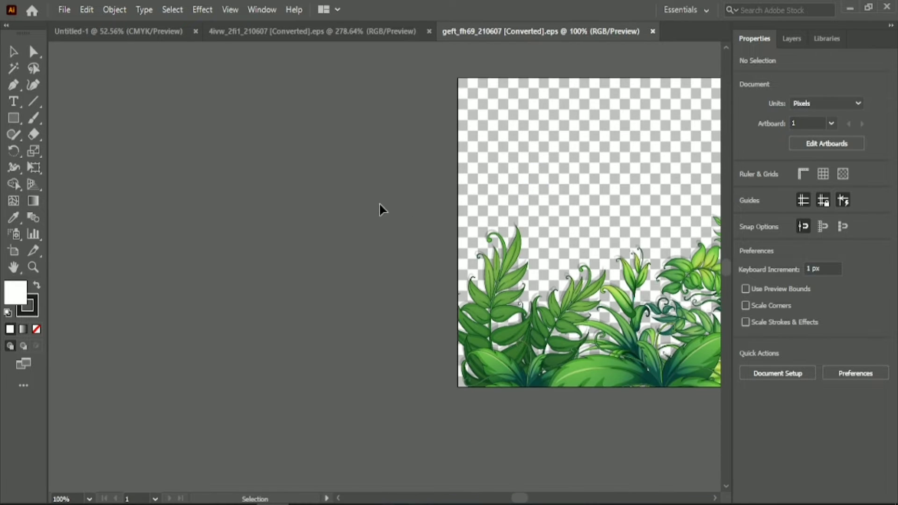
right_click(510, 221)
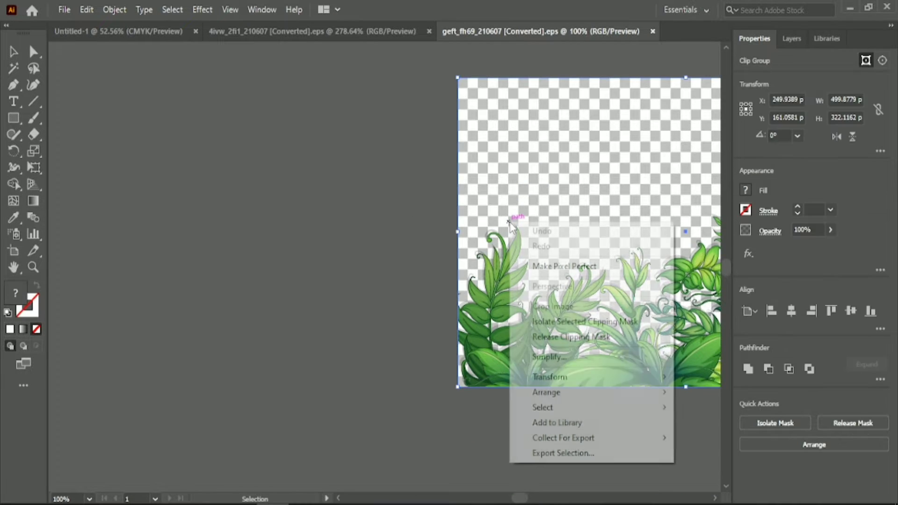
left_click(626, 338)
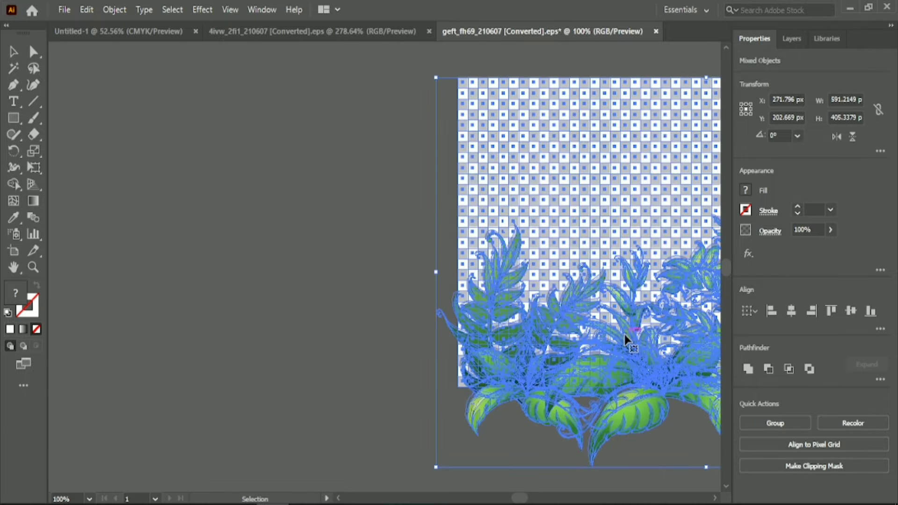
left_click(370, 266)
Move the green foliage group into the Untitled-1 document and park it just below the artboard.
left_click(613, 397)
left_click_drag(605, 387, 368, 369)
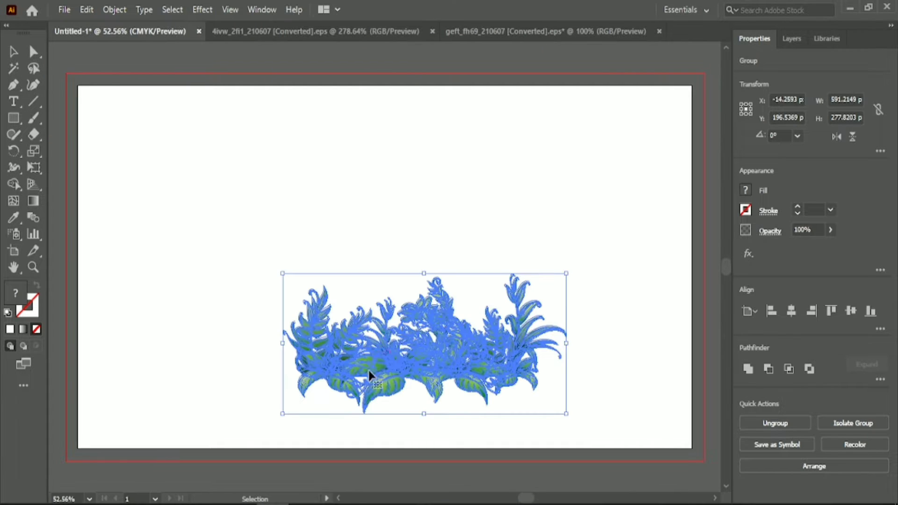
scroll(375, 355, "down", 1, "alt")
scroll(372, 356, "down", 4)
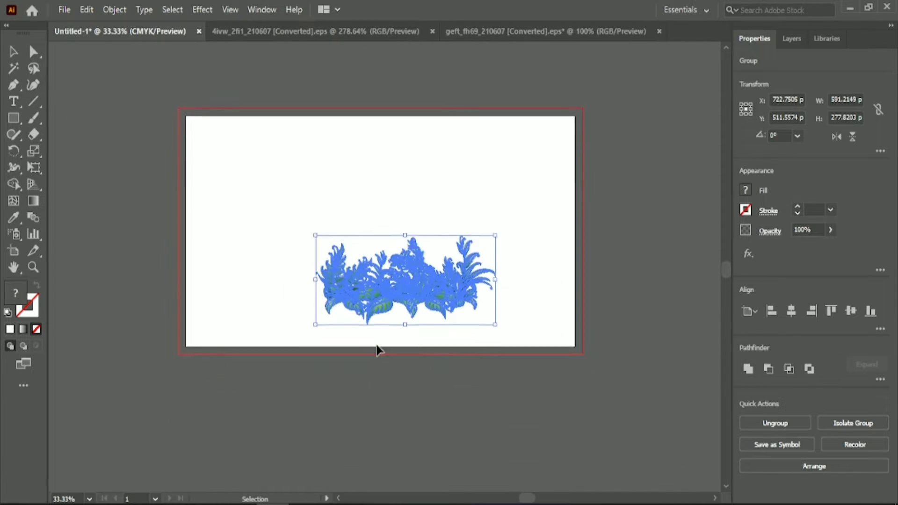
left_click_drag(394, 243, 393, 388)
left_click(561, 385)
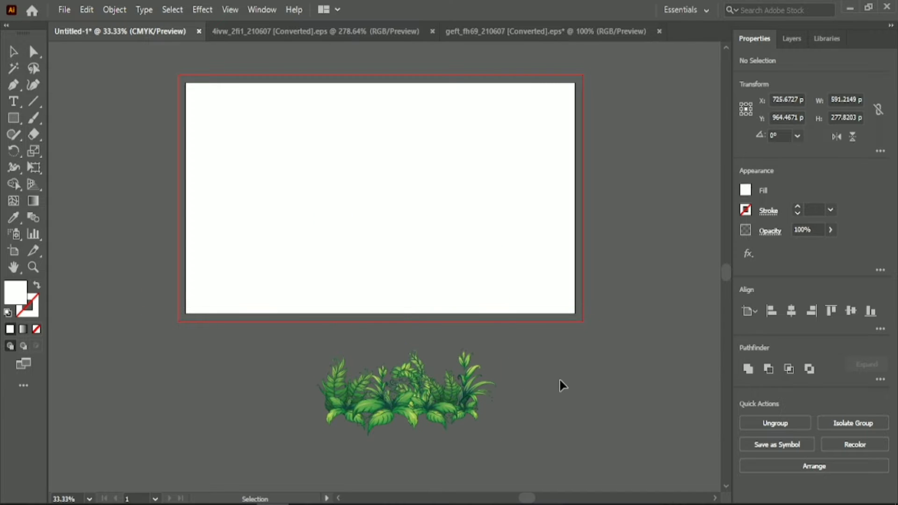
Add a rectangle 1280 px wide and 720 px high with the Rectangle tool.
left_click(14, 117)
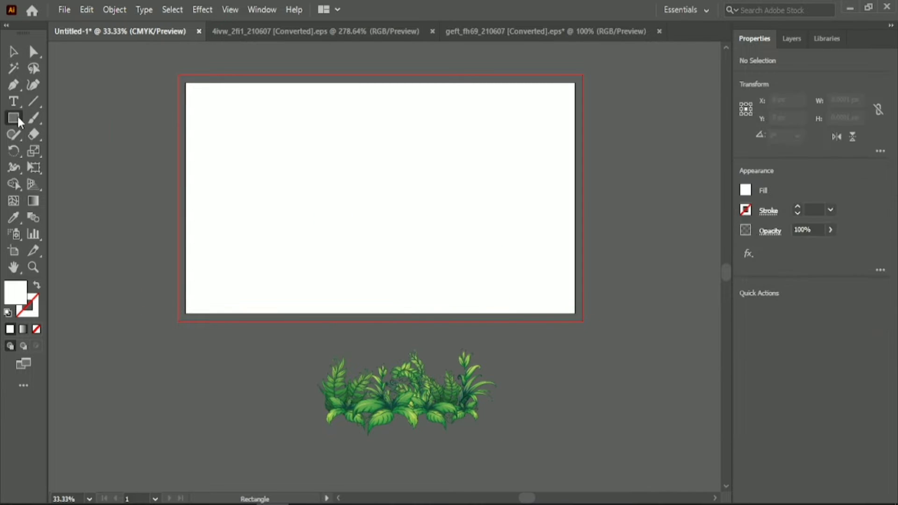
left_click(237, 148)
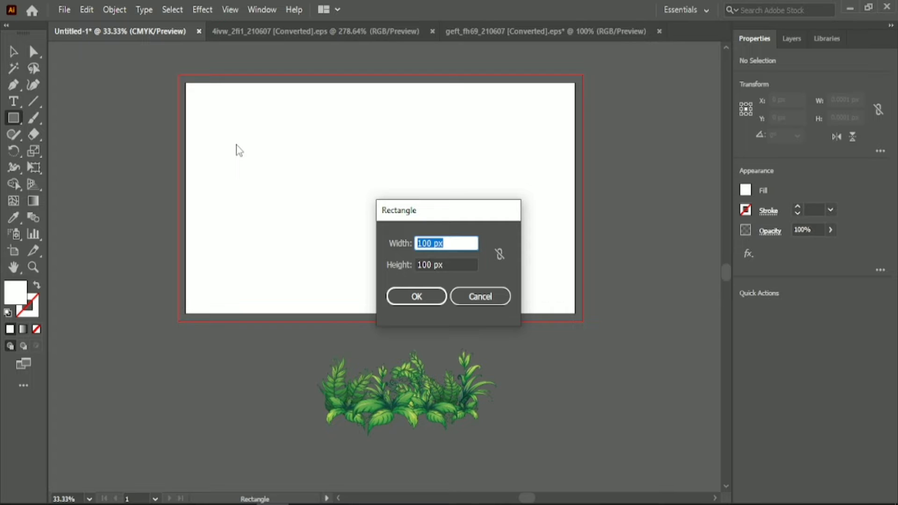
key("BackSpace")
left_click(430, 265)
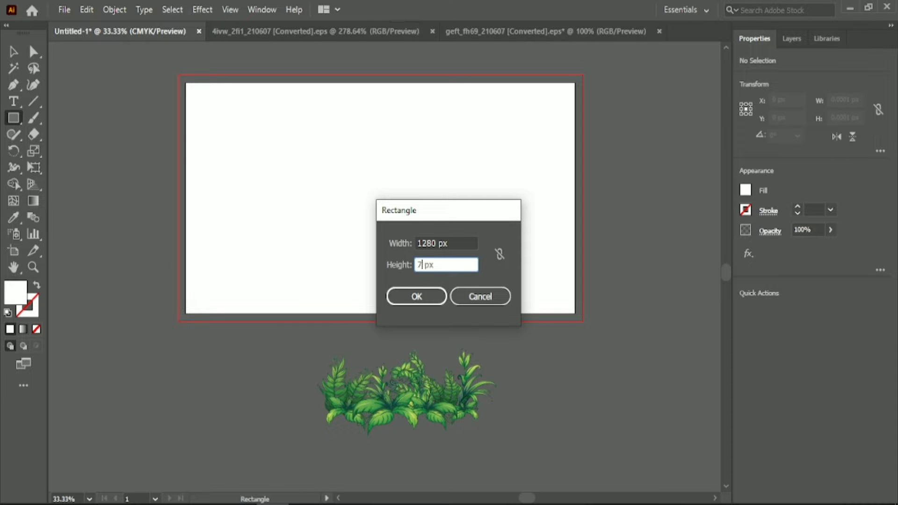
left_click(417, 296)
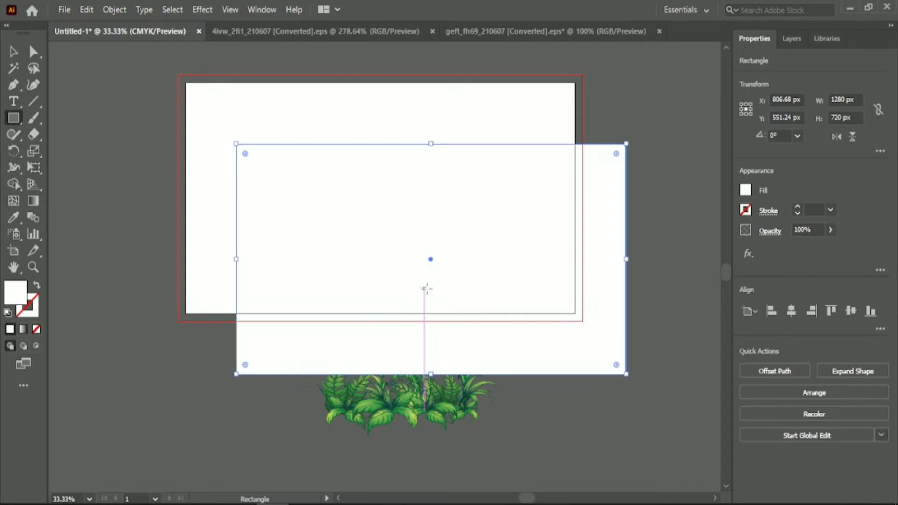
left_click(13, 52)
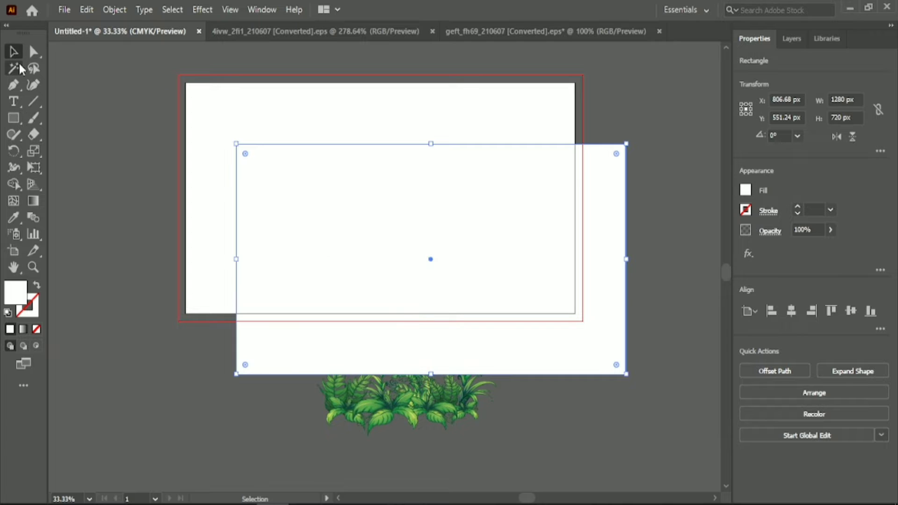
Fill the rectangle with the White, Black linear gradient and recolor its black stop to light blue.
left_click(32, 202)
left_click(649, 157)
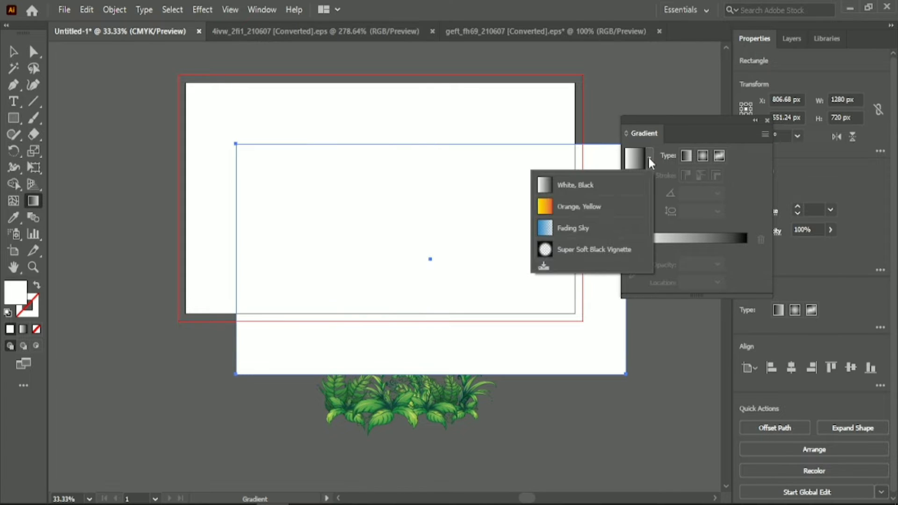
left_click(607, 187)
double_click(746, 247)
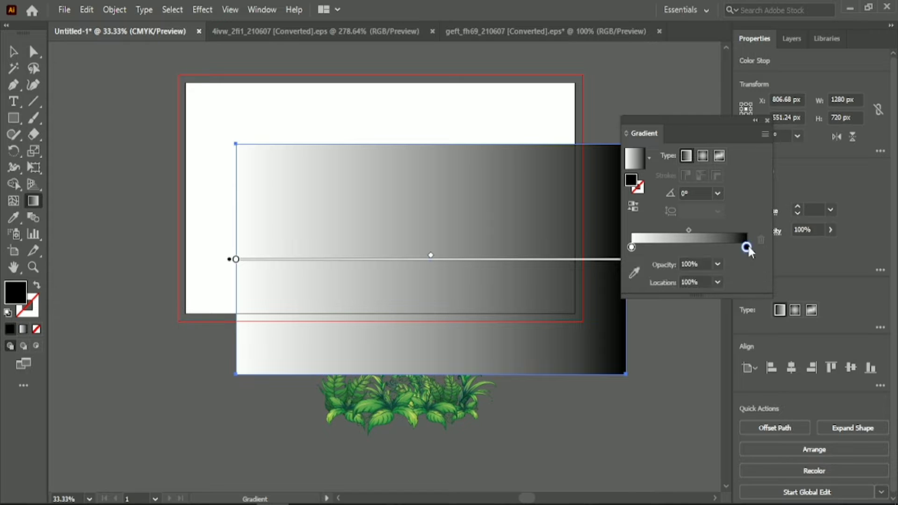
left_click(642, 290)
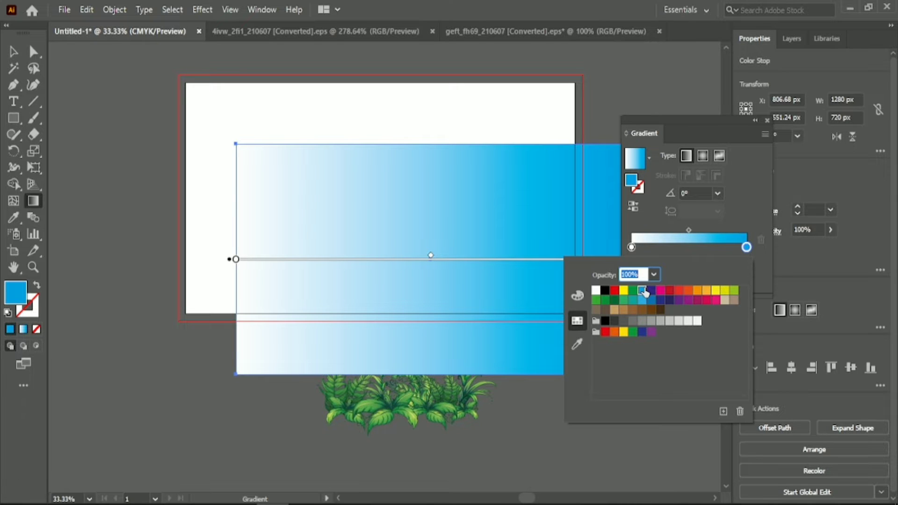
left_click(692, 230)
Set the rectangle's gradient angle to 89° so the blue sits at its upper edge, and close the gradient settings.
left_click(694, 192)
scroll(694, 192, "up", 5)
scroll(694, 191, "up", 20)
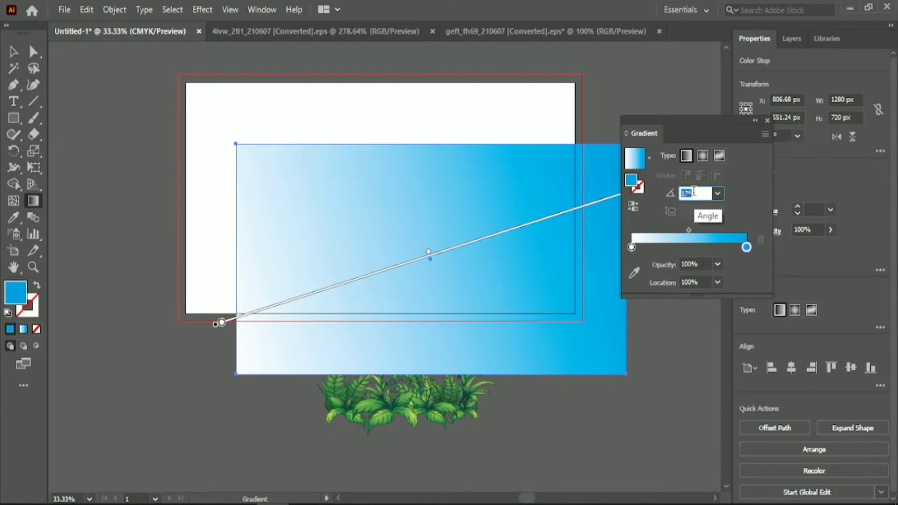
scroll(693, 191, "up", 20)
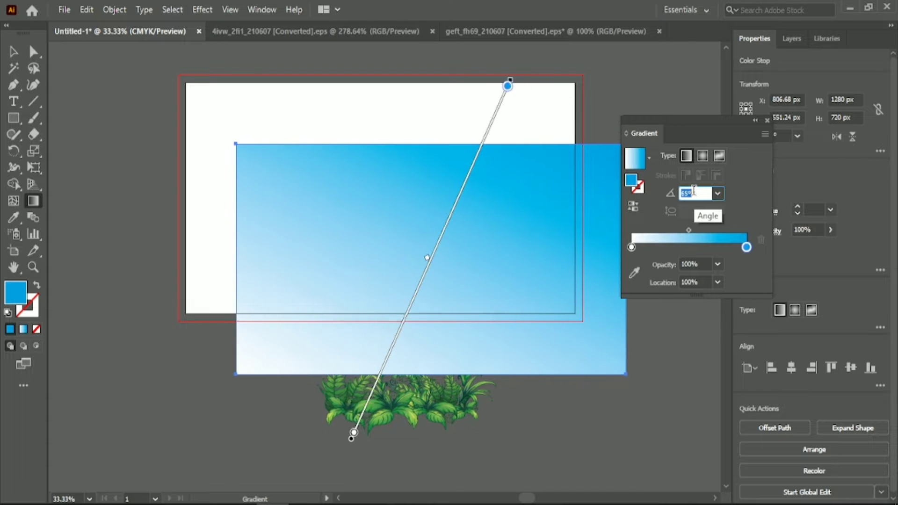
scroll(692, 191, "up", 2)
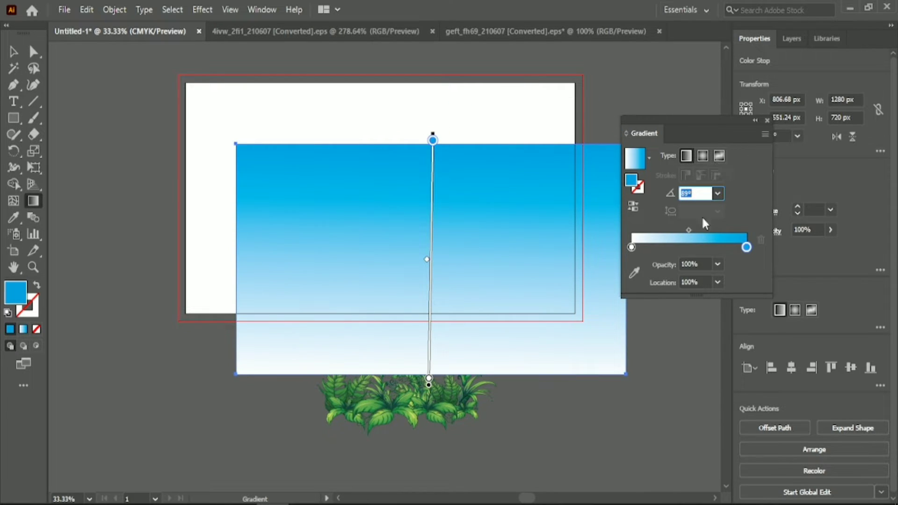
left_click(688, 230)
left_click(767, 120)
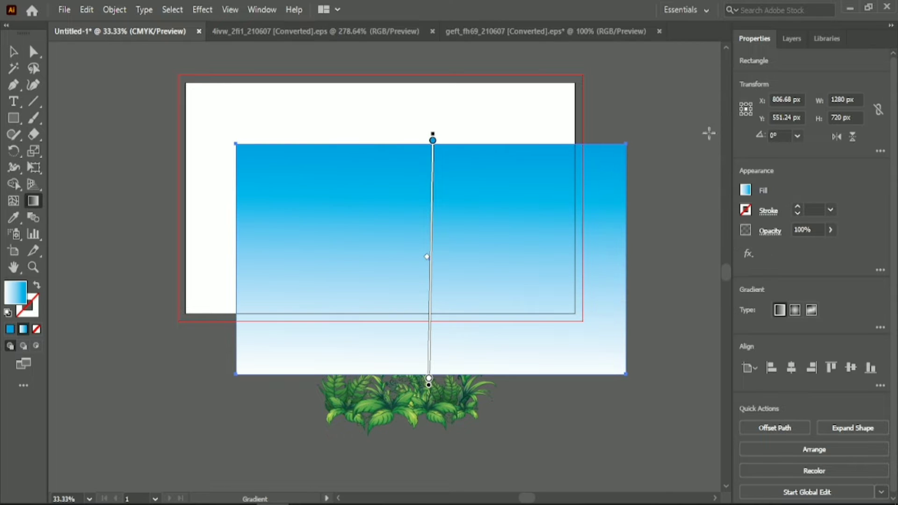
Center the gradient rectangle horizontally and vertically on the artboard and deselect it.
left_click(13, 51)
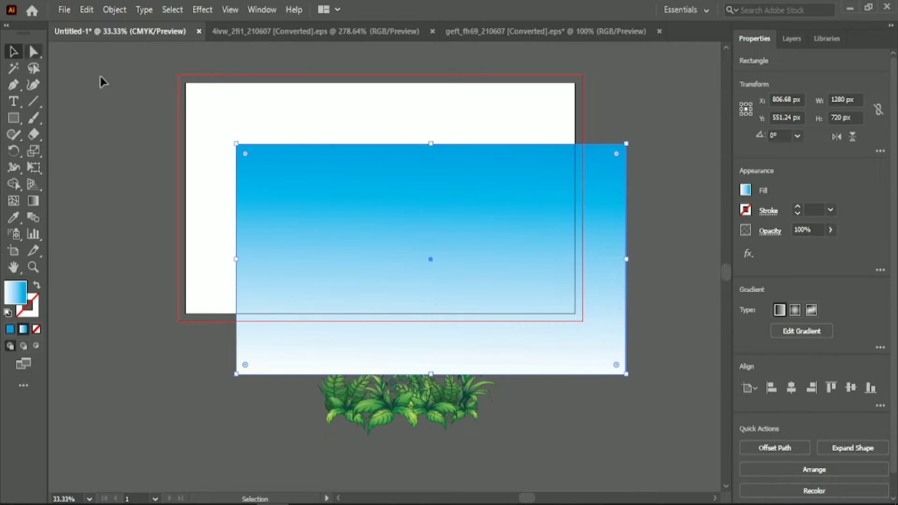
left_click(791, 388)
left_click(851, 387)
left_click(650, 215)
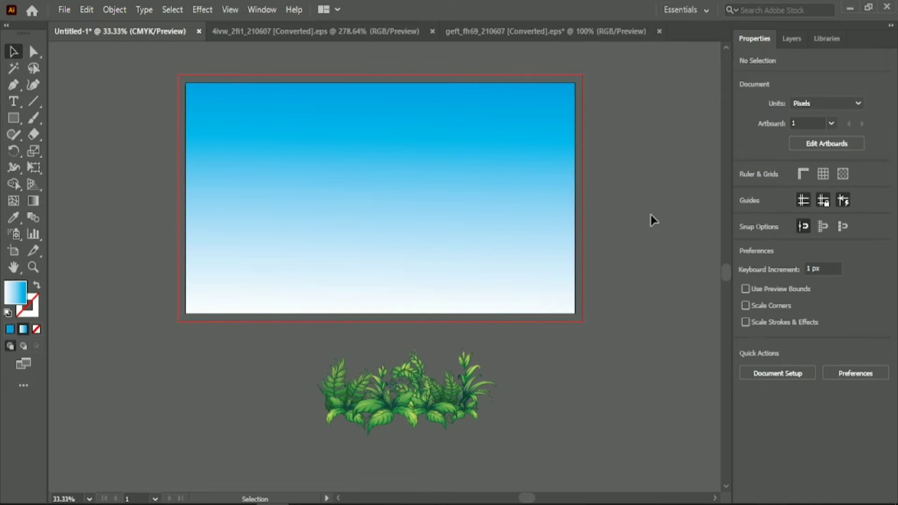
Open the Pngtree 21st february shahid minar_7229764.png image from the 21 February folder.
left_click(67, 4)
left_click(100, 53)
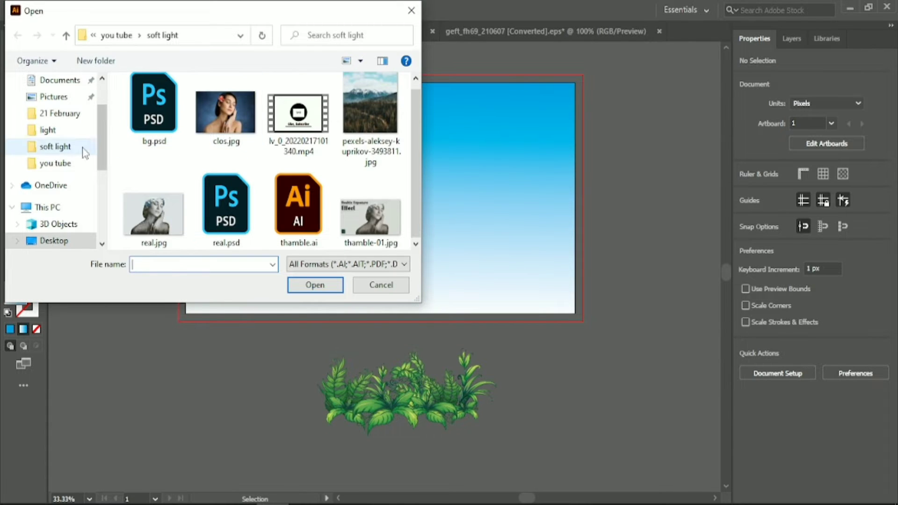
left_click(59, 113)
scroll(262, 159, "down", 3)
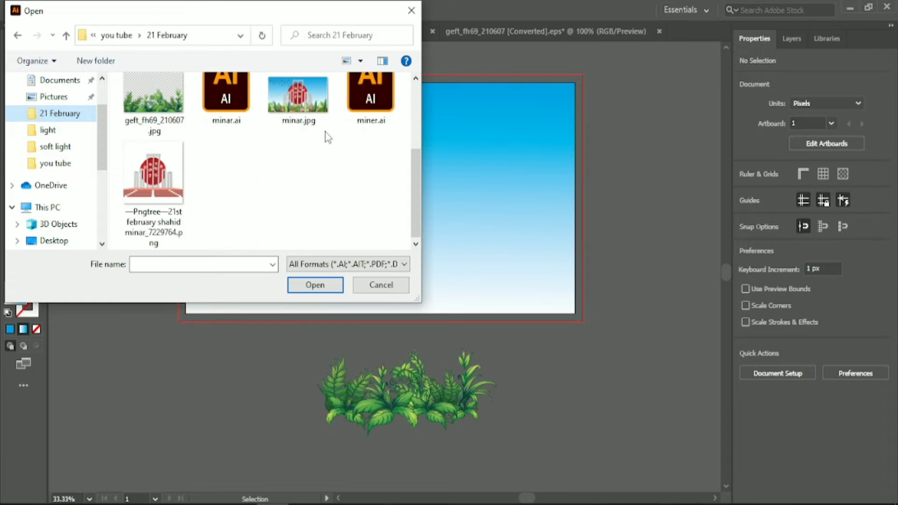
left_click(177, 183)
left_click(316, 285)
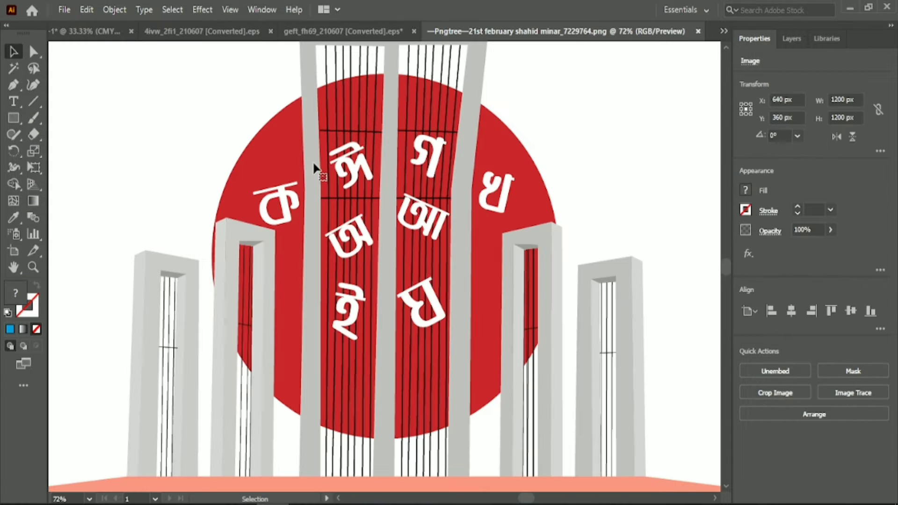
Move the Shahid Minar image into the Untitled-1 document and scale it down proportionally to about 980 px square.
left_click_drag(361, 267, 333, 206)
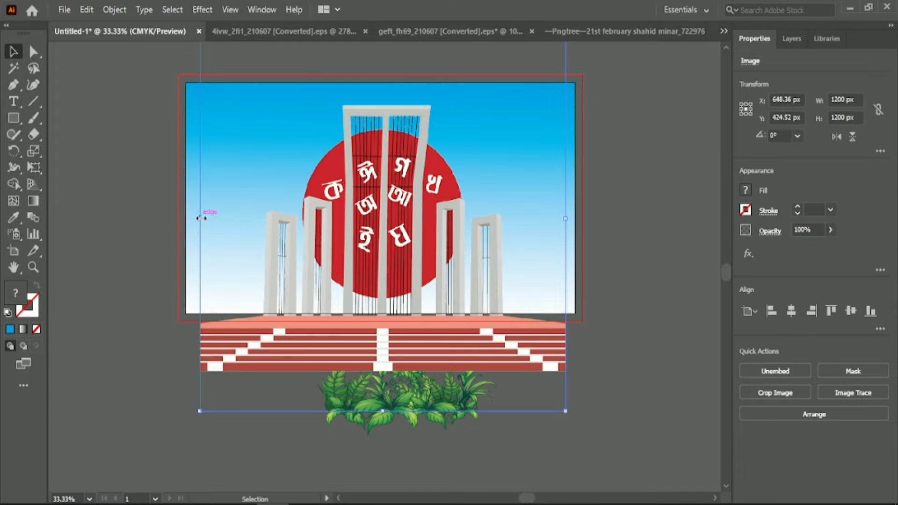
left_click_drag(201, 218, 267, 216)
Center the Shahid Minar image horizontally and vertically on the artboard.
left_click(790, 311)
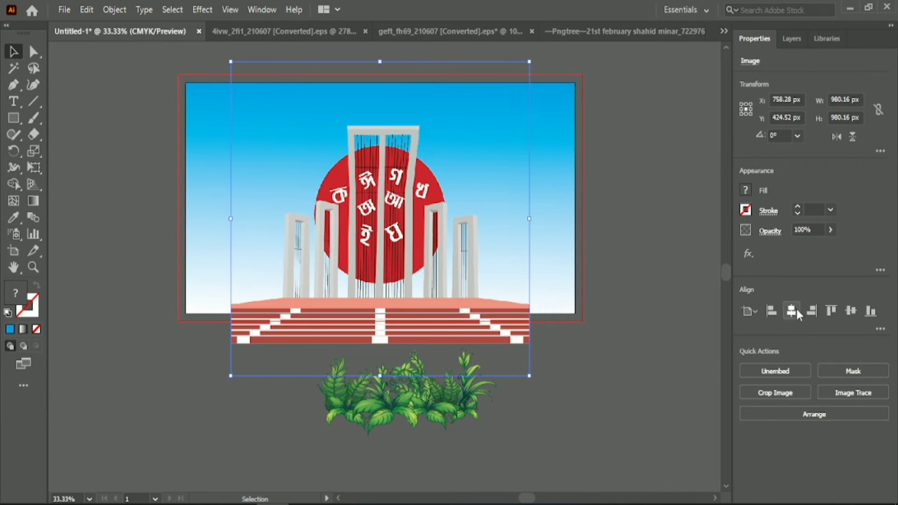
left_click(851, 311)
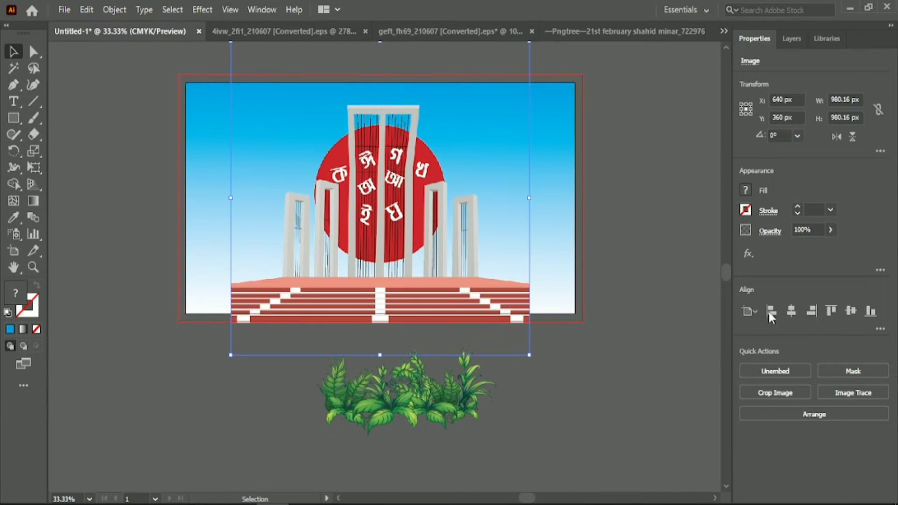
left_click(706, 291)
Enlarge the Shahid Minar image proportionally to about 1013 px square and recenter it horizontally on the artboard.
left_click(528, 200)
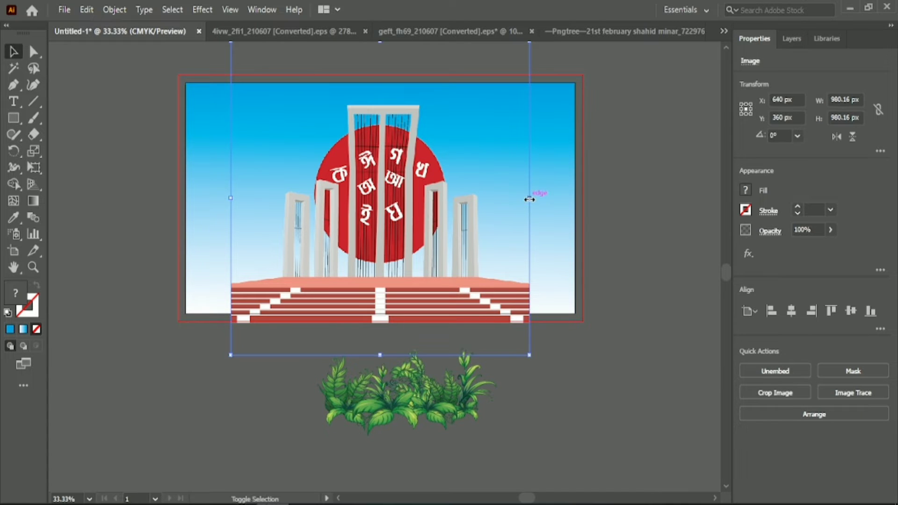
left_click_drag(529, 200, 539, 198)
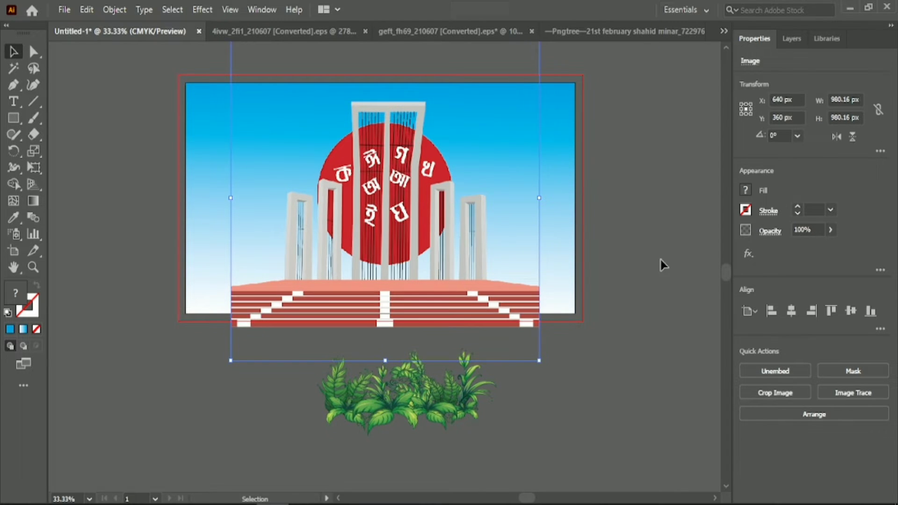
left_click(792, 311)
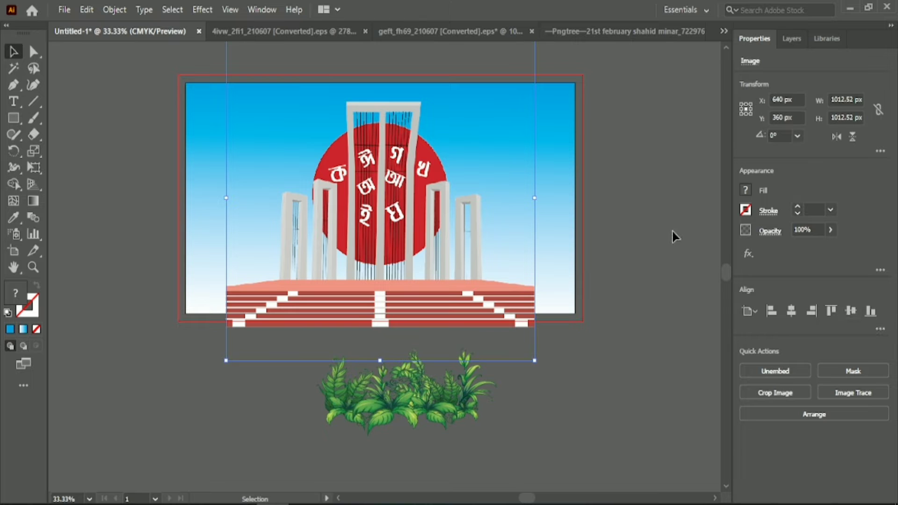
Nudge the Shahid Minar image upward to a Y position of 335 px.
key("Up")
key("Up")
key("Up")
key("Up")
key("Up")
key("Up")
key("Up")
key("Up")
key("Up")
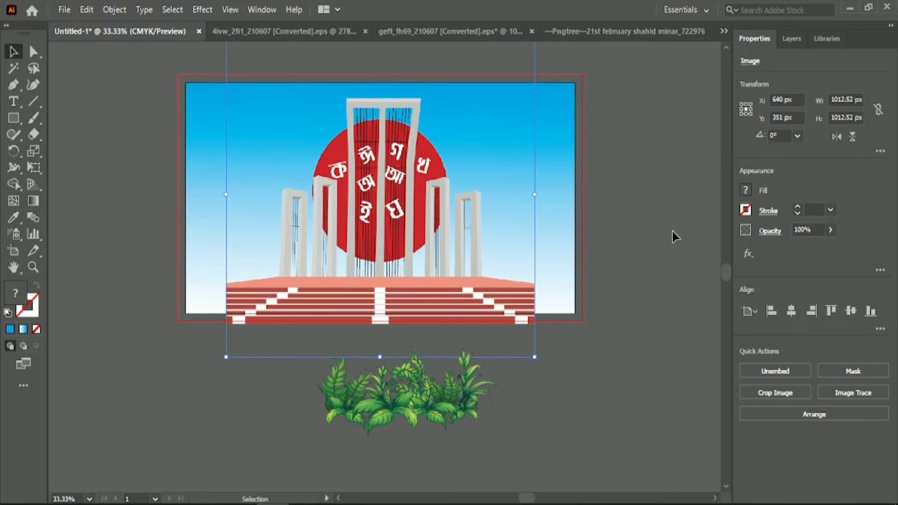
key("Up")
key("Up")
key("Up")
key("Up")
key("Up")
key("Up")
key("Up")
key("Up")
key("Up")
key("Up")
key("Up")
key("Up")
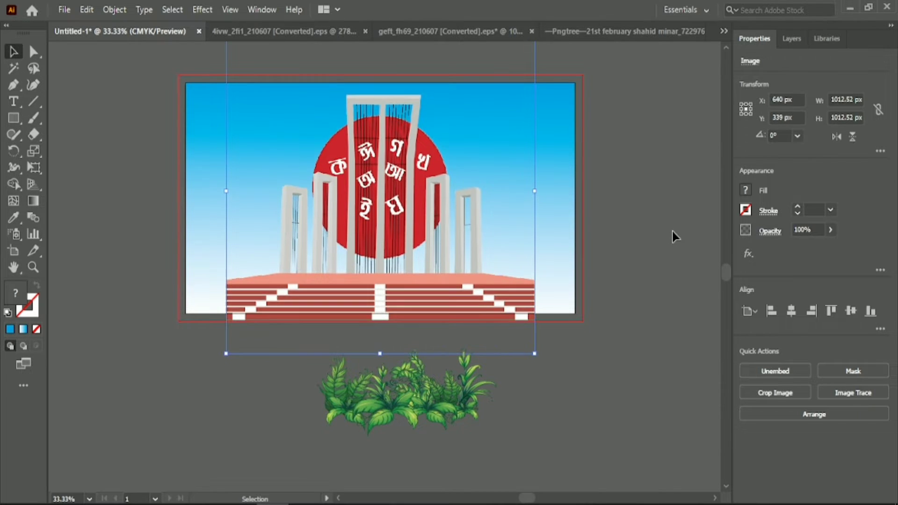
key("Up")
key("Up")
key("Up")
key("Up")
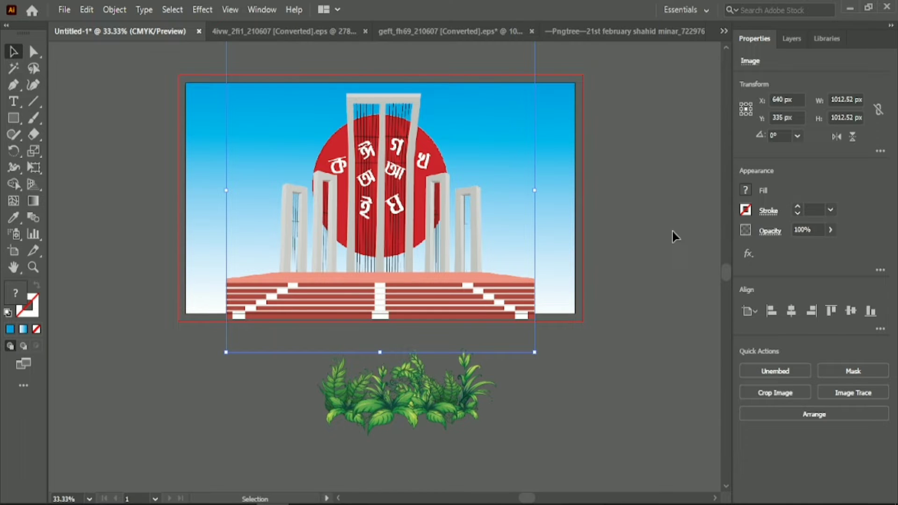
left_click(672, 232)
Draw a 1280 x 720 px rectangle with no fill and move it off the artboard to the lower right.
left_click(14, 118)
left_click(476, 356)
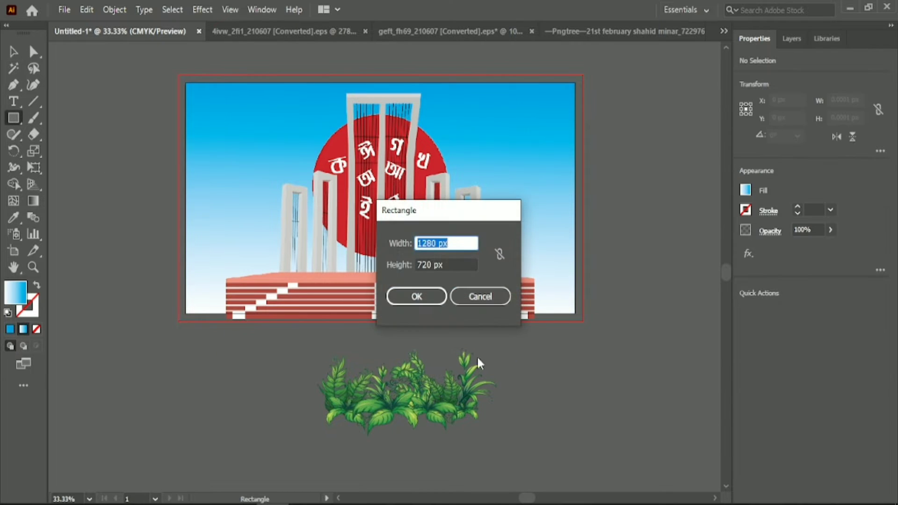
left_click(416, 296)
left_click(13, 52)
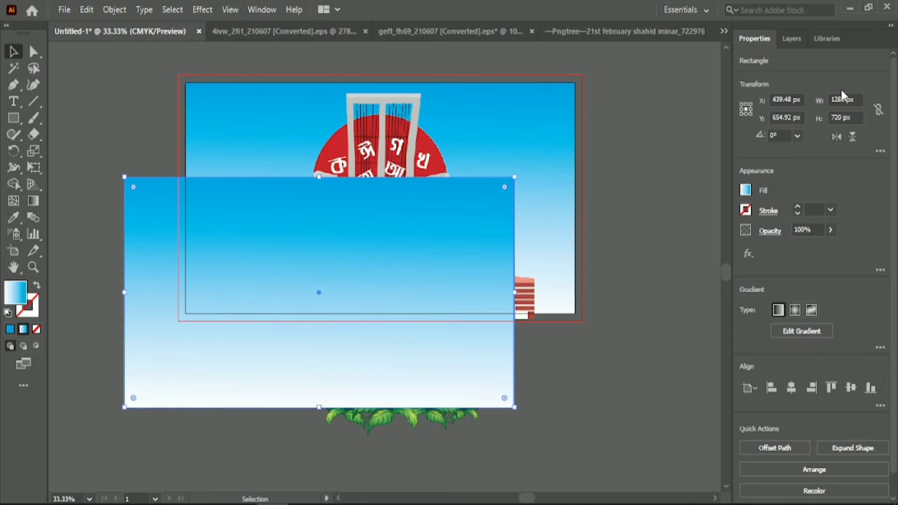
left_click(746, 189)
left_click(603, 239)
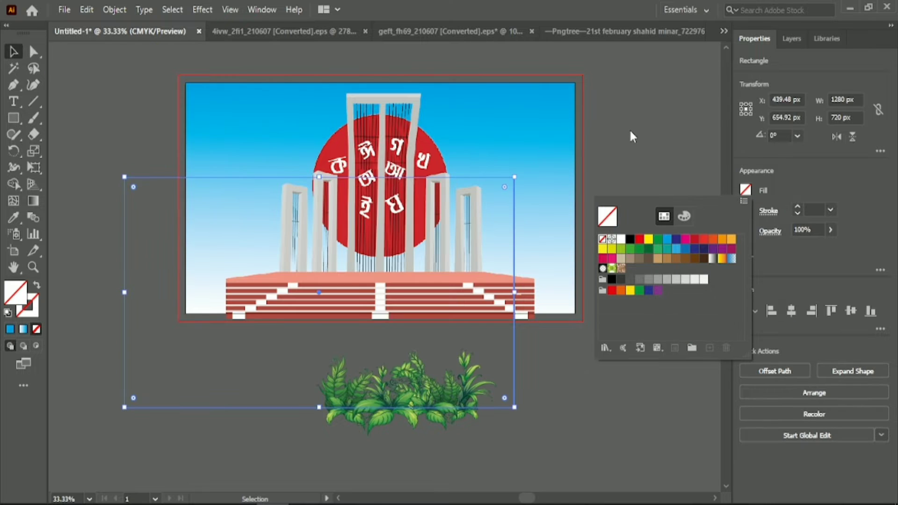
scroll(231, 391, "down", 4)
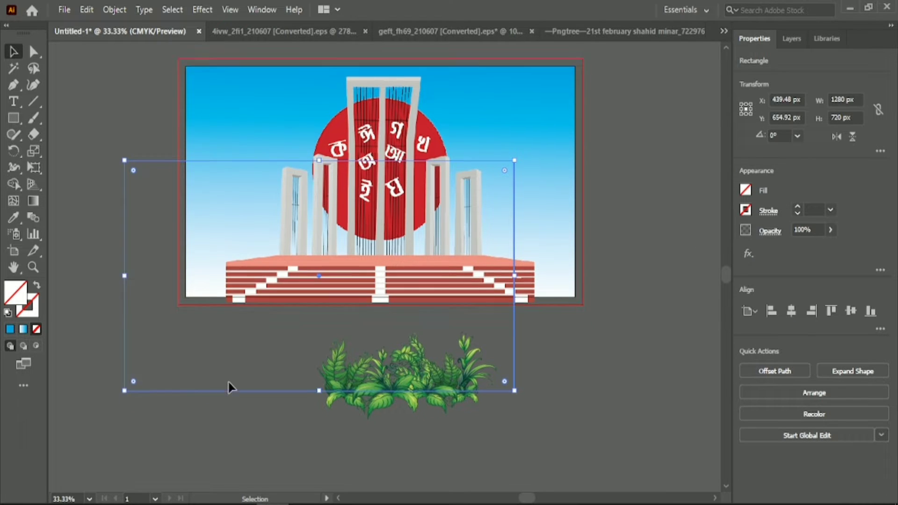
left_click_drag(201, 310, 589, 474)
Enlarge the foliage group proportionally to about 804 px wide and move it over the artboard's lower-right corner.
left_click(355, 423)
scroll(374, 412, "up", 3)
left_click(400, 394)
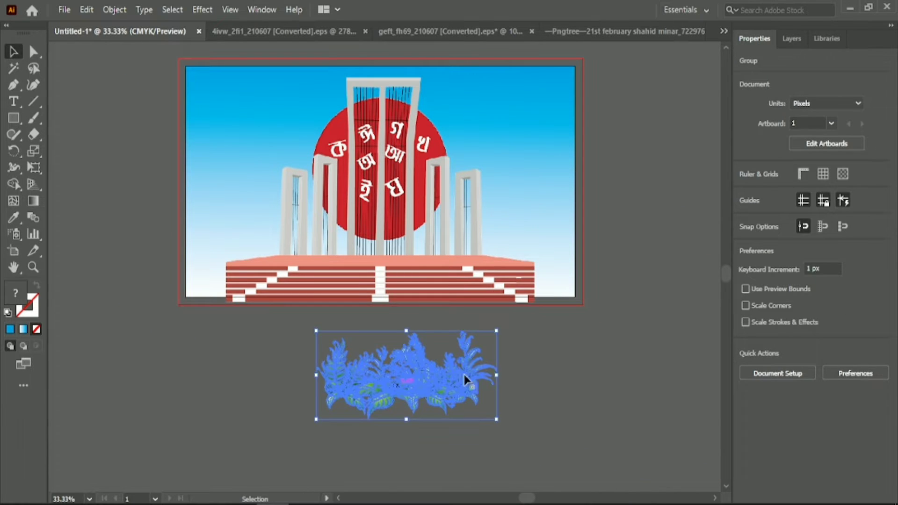
left_click_drag(498, 377, 560, 376)
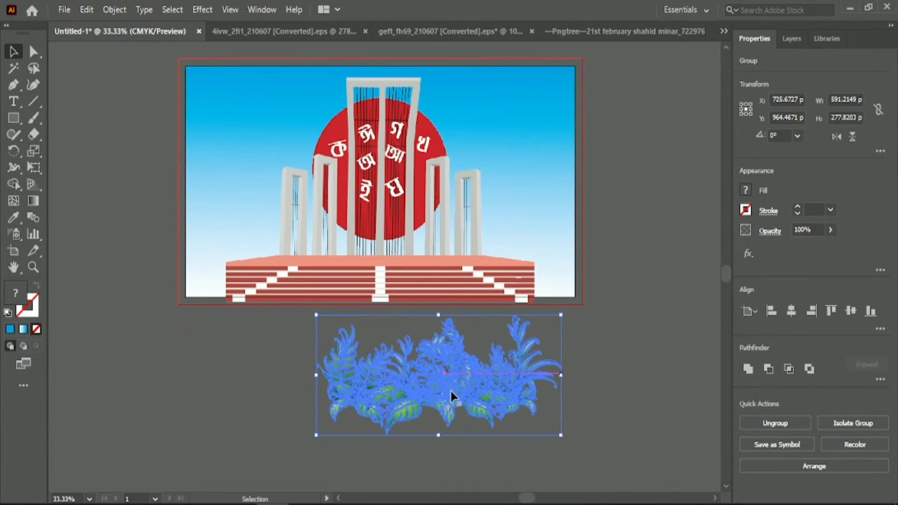
left_click_drag(451, 391, 482, 312)
left_click(280, 370)
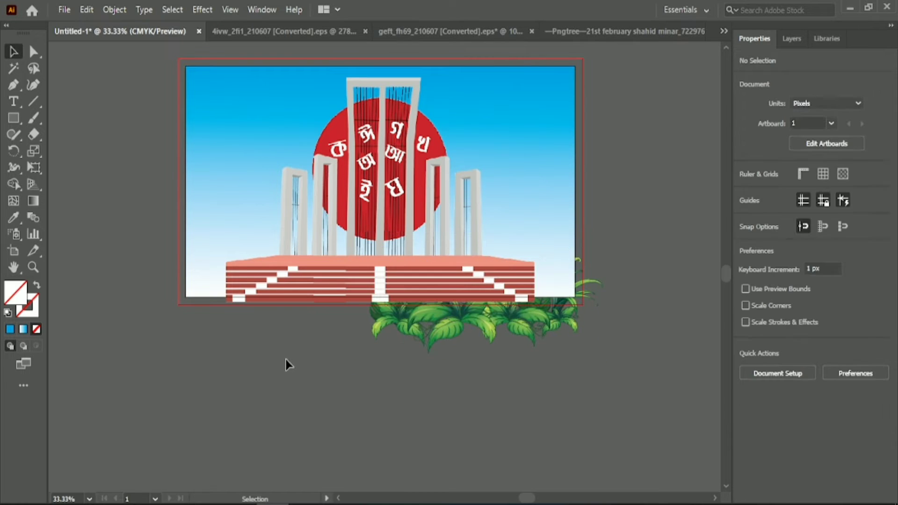
Bring the foliage group to the front, above the Shahid Minar image.
left_click(420, 321)
left_click(617, 261)
left_click(560, 308)
right_click(559, 307)
mouse_move(613, 239)
left_click(703, 239)
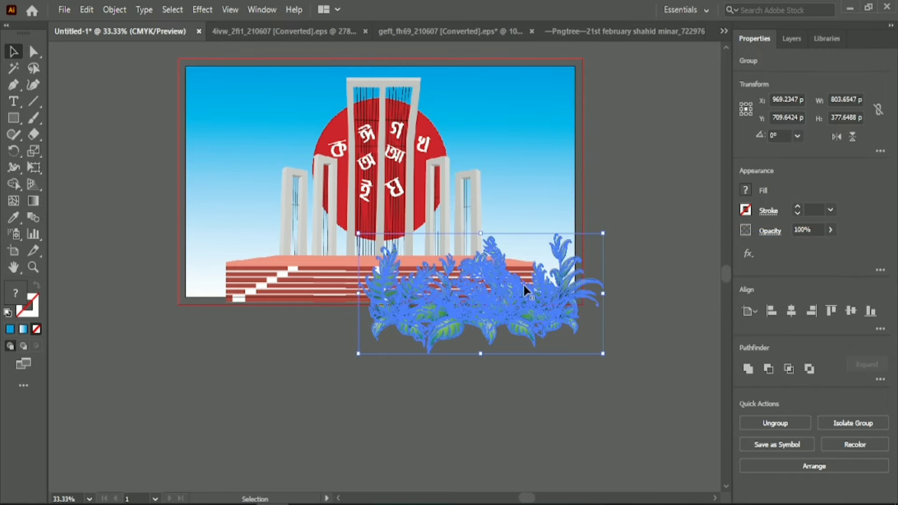
left_click(269, 361)
Duplicate the foliage group toward the left to span the artboard's lower edge and align both copies by their vertical centers.
left_click(433, 318)
left_click_drag(434, 318, 233, 328)
left_click(442, 321, "shift")
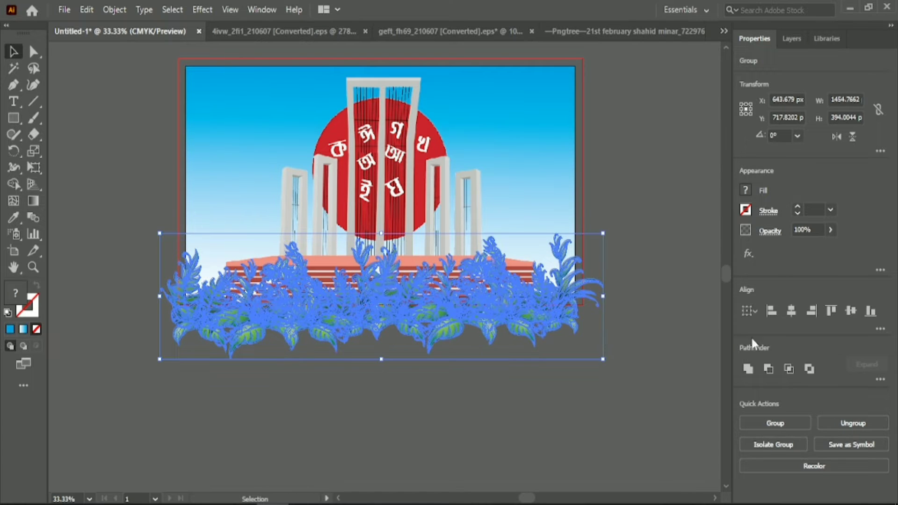
left_click(849, 313)
left_click_drag(402, 309, 406, 311)
left_click(82, 289)
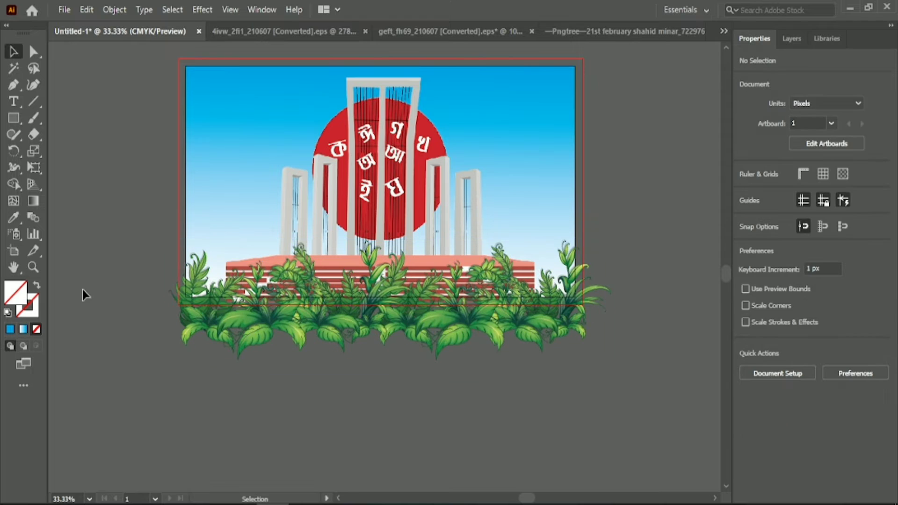
Duplicate the unfilled 1280 x 720 px rectangle and center the copy horizontally and vertically on the artboard.
left_click_drag(461, 429, 619, 406)
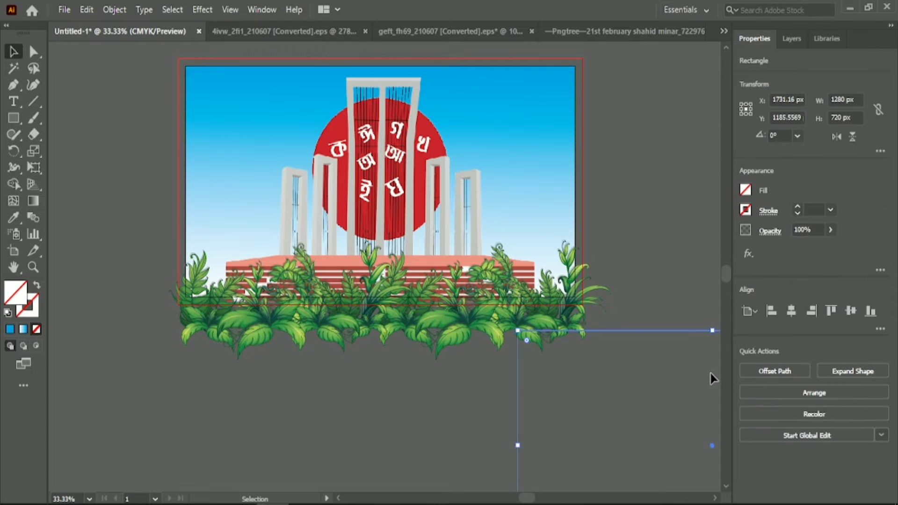
left_click_drag(521, 411, 183, 440)
left_click_drag(576, 427, 715, 427)
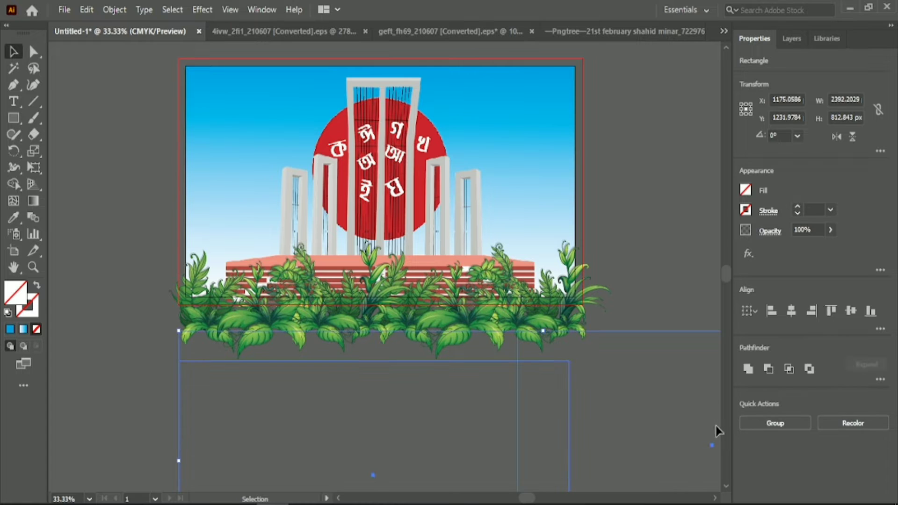
left_click(662, 269)
left_click_drag(159, 403, 263, 439)
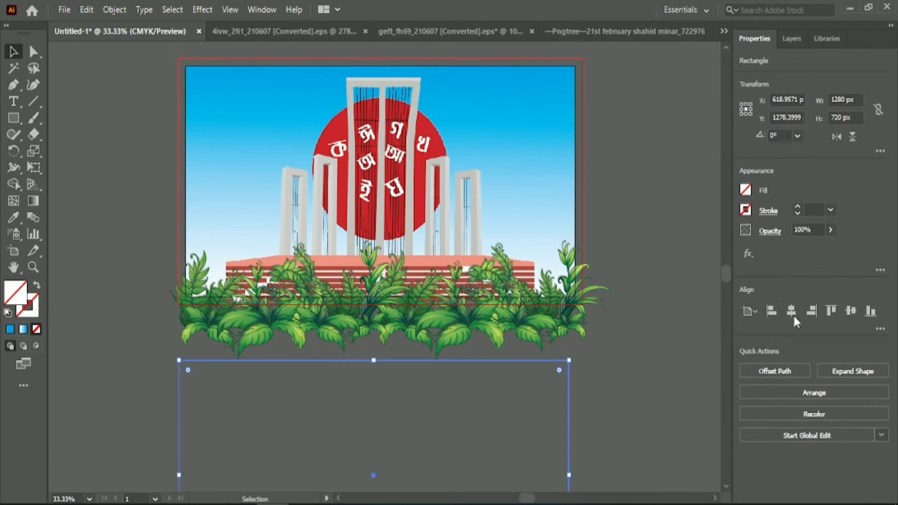
left_click(792, 312)
left_click(853, 311)
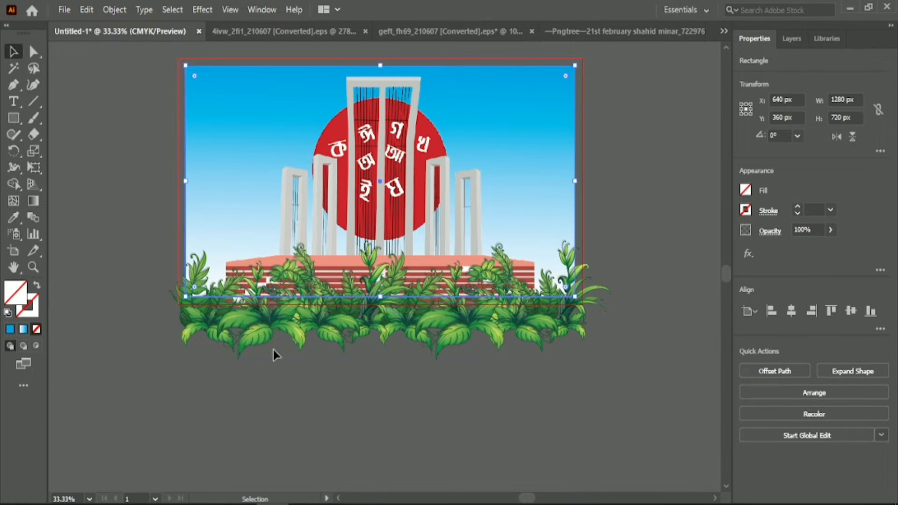
Make a clipping mask from the centered rectangle and the left foliage group.
left_click(251, 336)
left_click(239, 397)
left_click(185, 200)
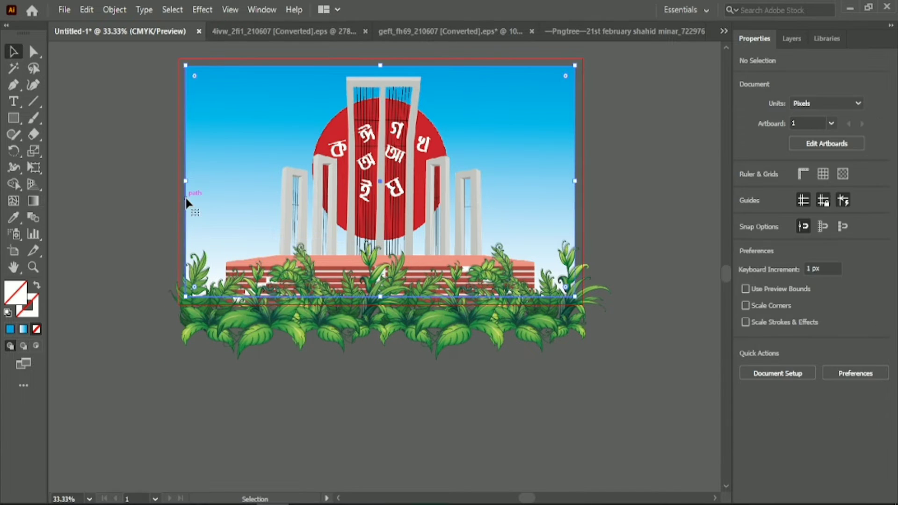
left_click(252, 341, "shift")
right_click(251, 341)
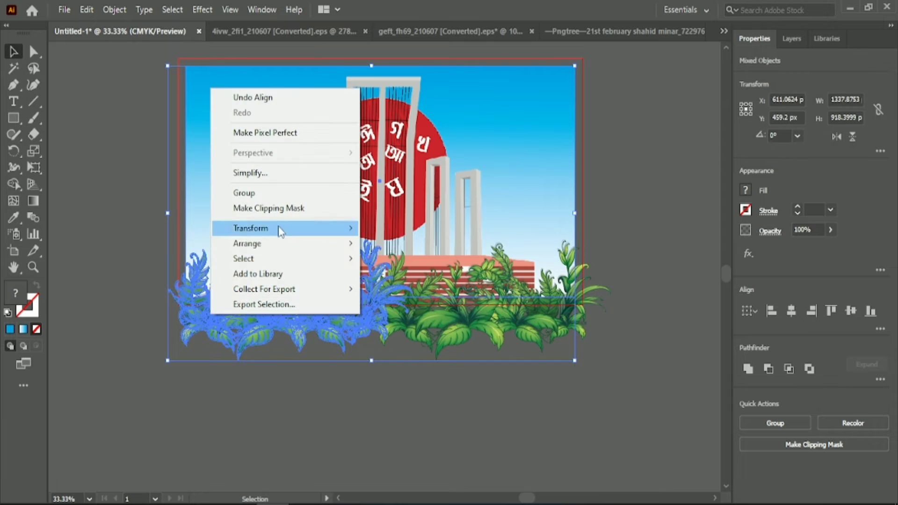
left_click(278, 208)
left_click(134, 370)
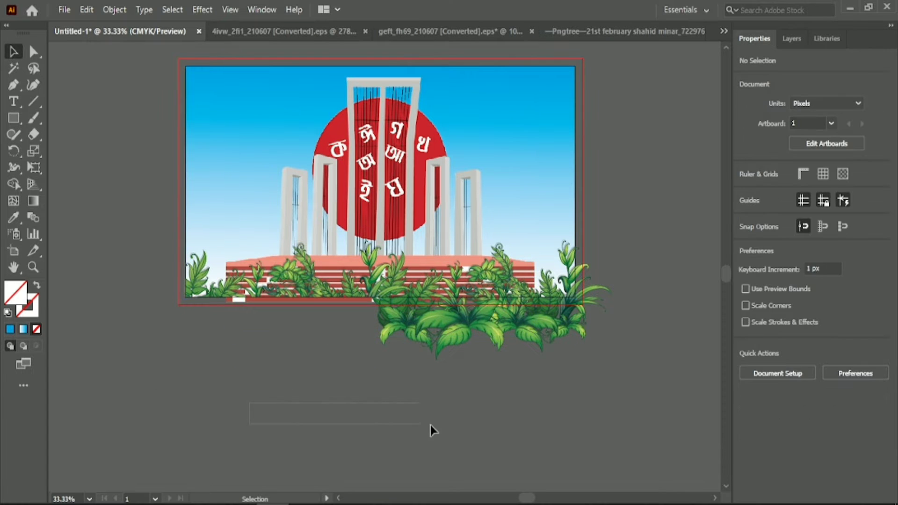
Center the remaining unfilled rectangle on the artboard and bring it to the front.
left_click_drag(386, 425, 637, 425)
left_click(793, 311)
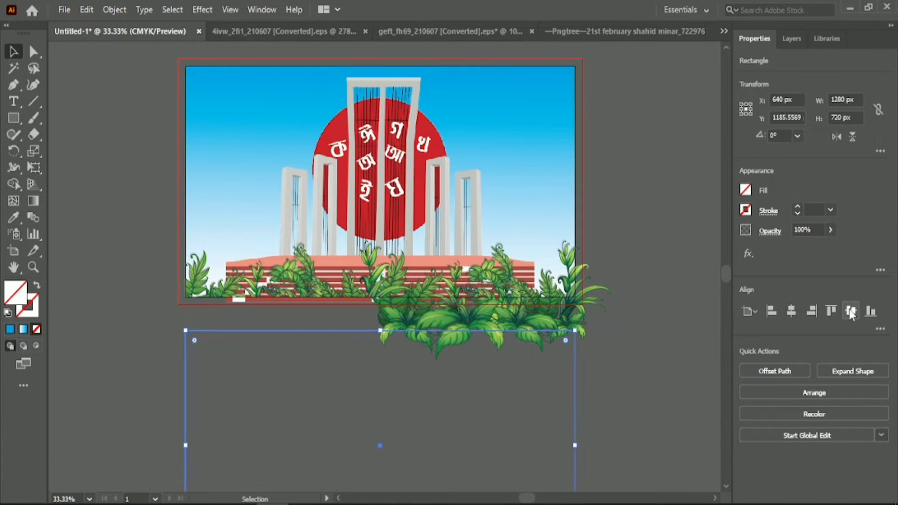
left_click(851, 311)
right_click(574, 172)
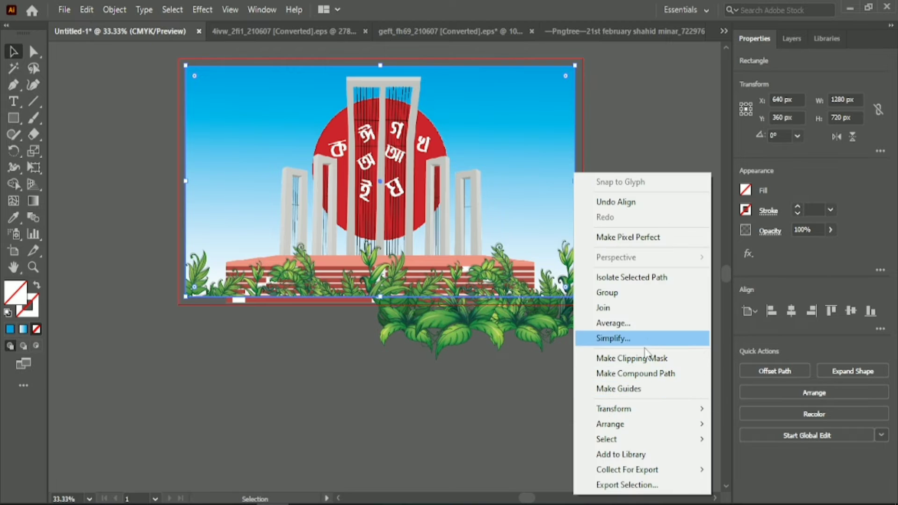
mouse_move(647, 425)
left_click(732, 424)
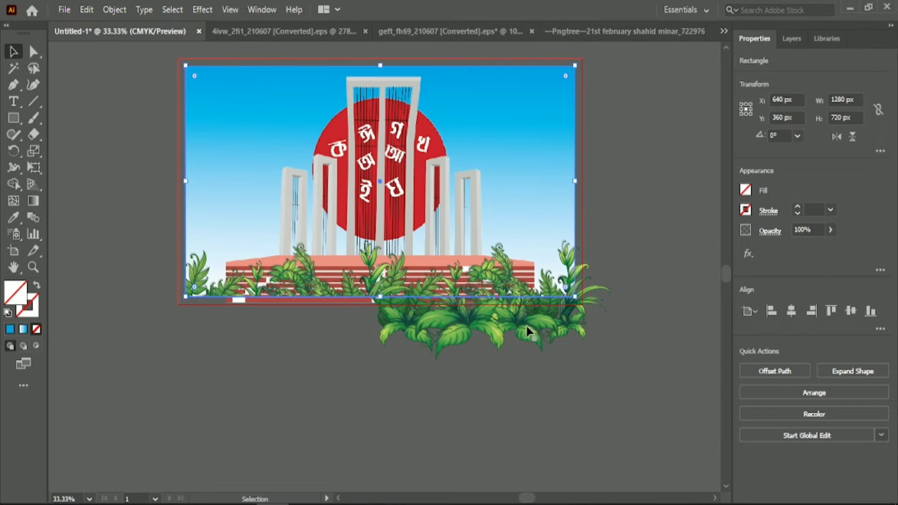
Make a clipping mask from the front rectangle and the right foliage group.
left_click(515, 335, "shift")
right_click(515, 335)
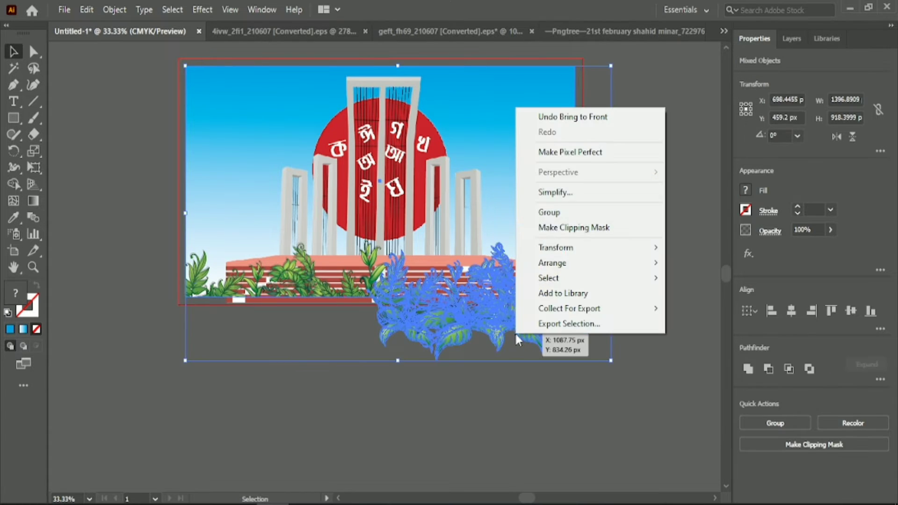
left_click(596, 232)
left_click(649, 268)
scroll(649, 268, "up", 1)
scroll(649, 268, "down", 1)
left_click(386, 176)
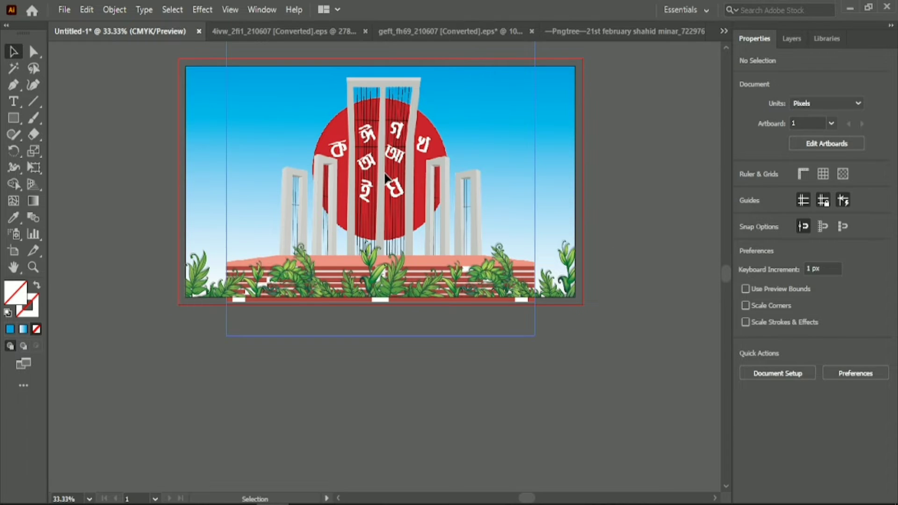
left_click(102, 284)
Draw another unfilled 1280 x 720 px rectangle and align it to the artboard's horizontal center and top edge.
left_click(13, 118)
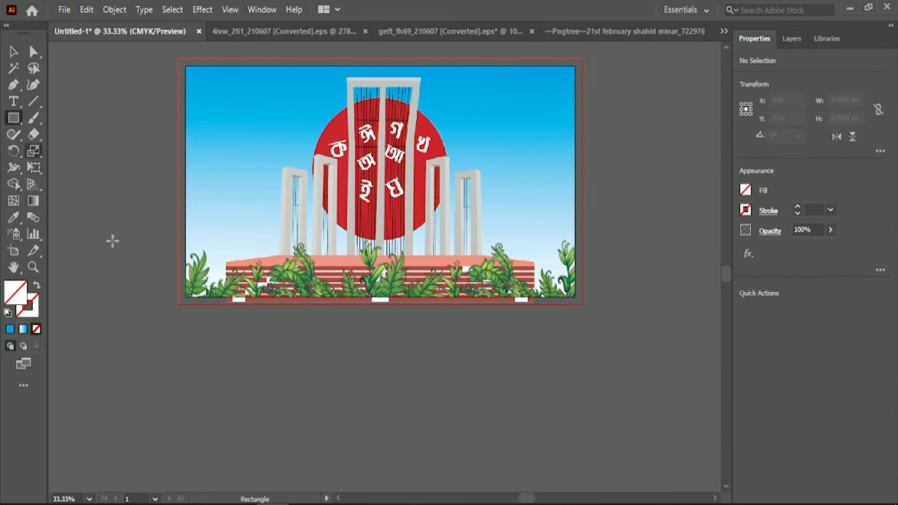
left_click(254, 377)
left_click(413, 295)
left_click(791, 311)
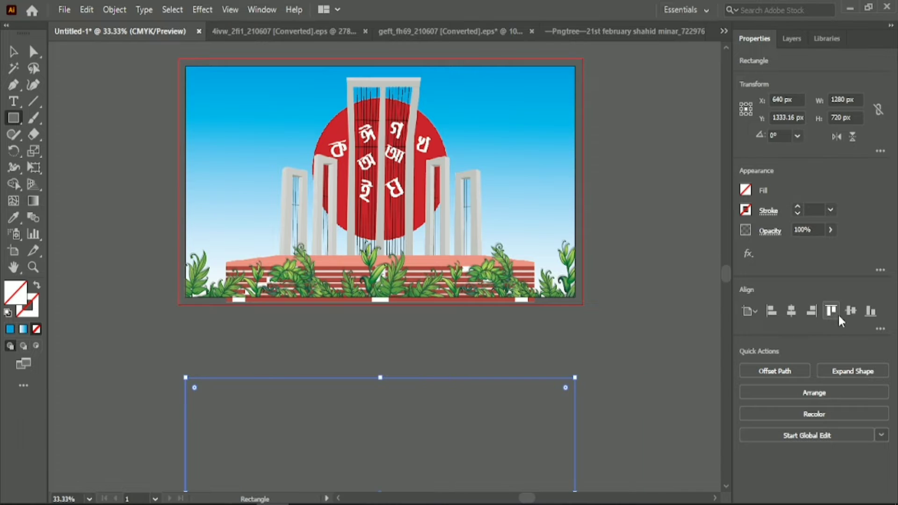
left_click(831, 311)
Make a clipping mask from the new rectangle and the Shahid Minar image.
key("v")
key("ctrl+a")
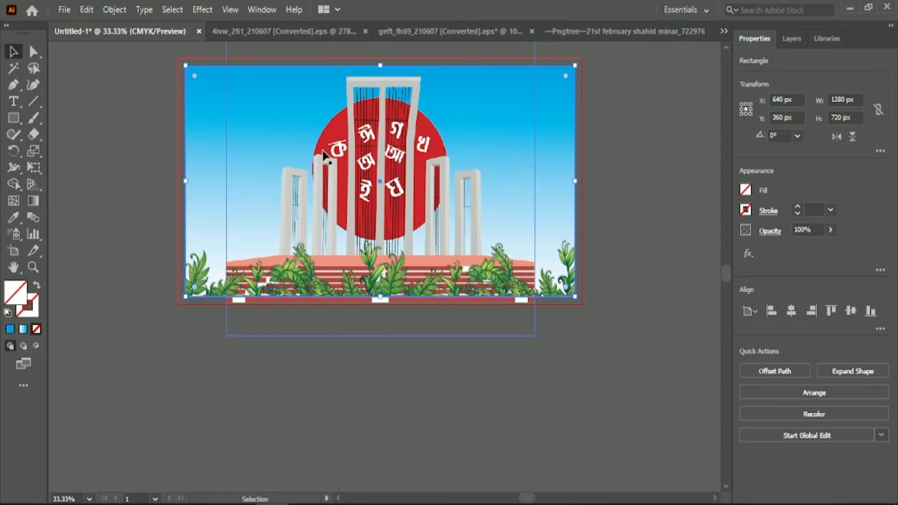
right_click(323, 150)
left_click(369, 268)
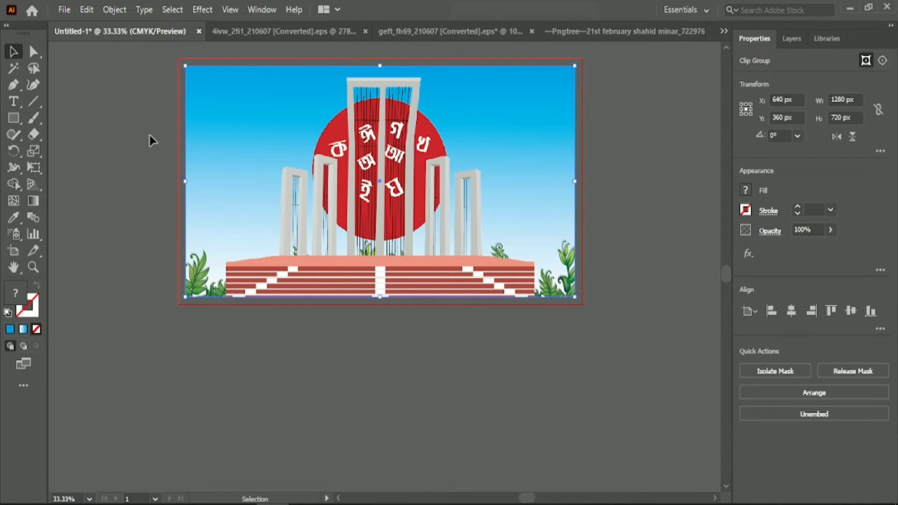
left_click(123, 113)
Bring the clipped left foliage group to the front, above the monument steps.
left_click(333, 276)
left_click(290, 363)
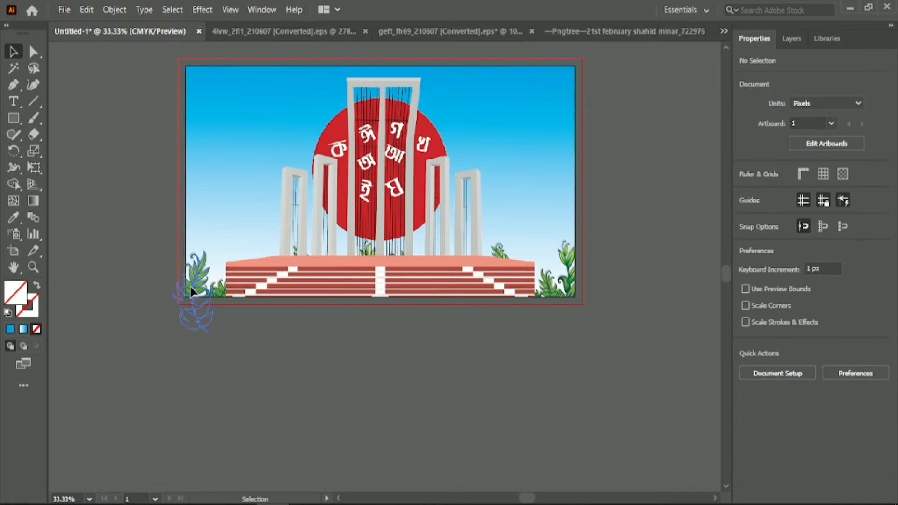
right_click(192, 297)
mouse_move(281, 216)
left_click(374, 230)
left_click(328, 343)
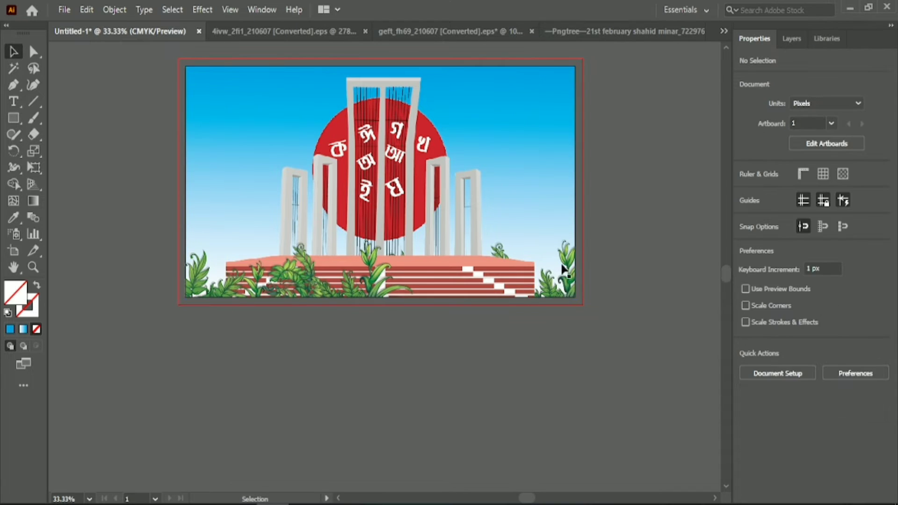
Bring the clipped right foliage group to the front of the stacking order.
left_click(565, 261)
left_click(596, 289)
left_click(572, 263)
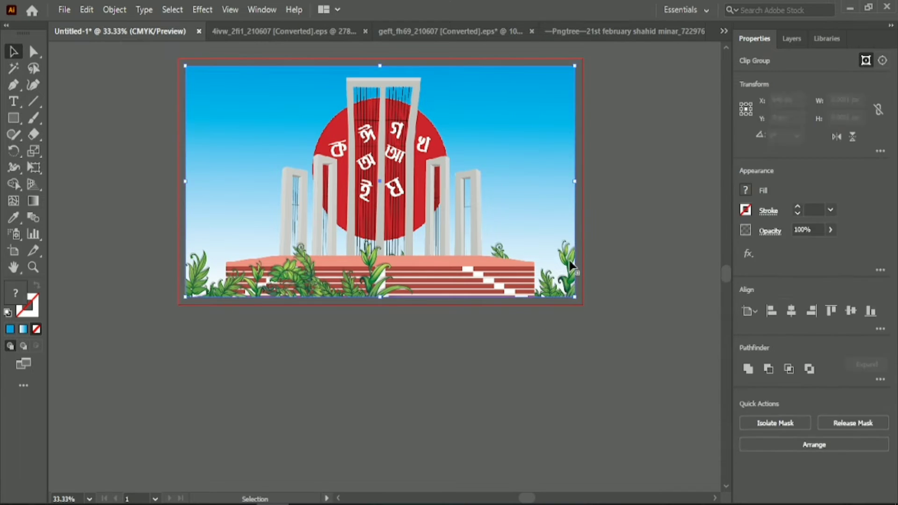
right_click(571, 261)
mouse_move(606, 431)
left_click(462, 446)
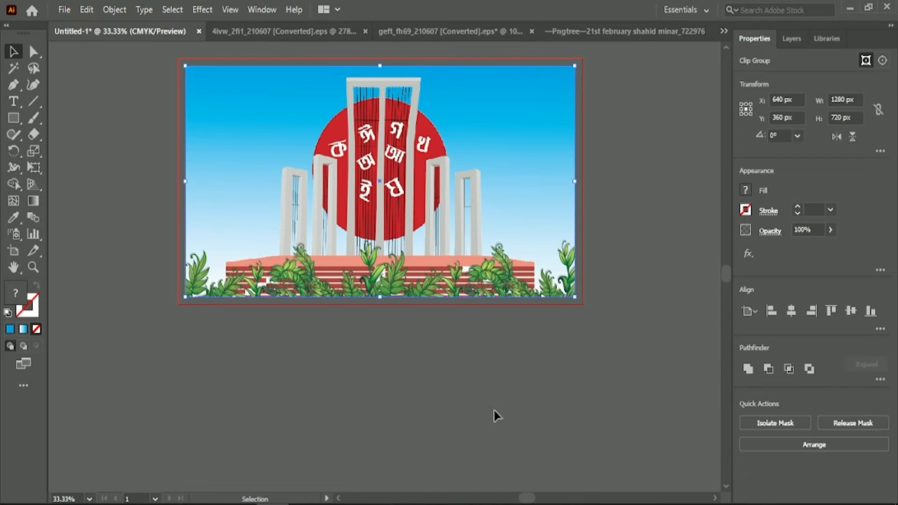
left_click(628, 226)
Close the geft_fh69_210607 [Converted].eps document.
left_click(338, 32)
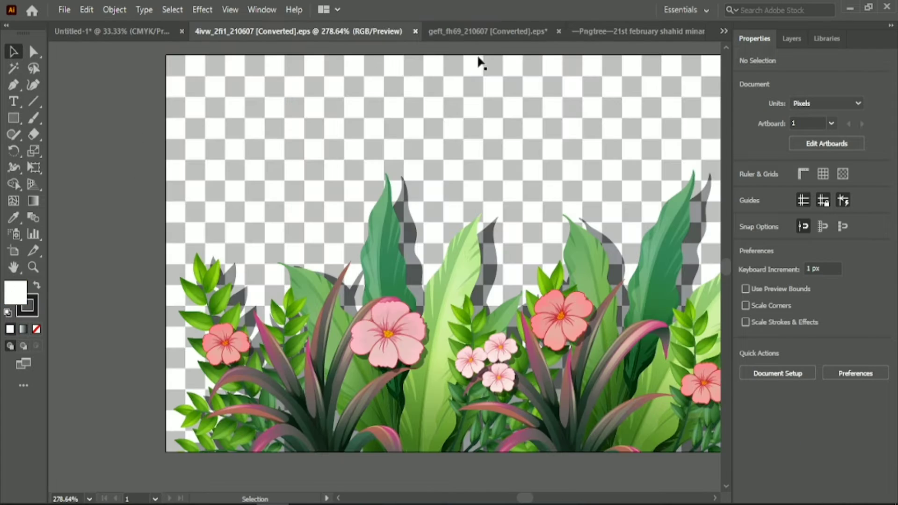
left_click(536, 31)
left_click(554, 32)
left_click(517, 276)
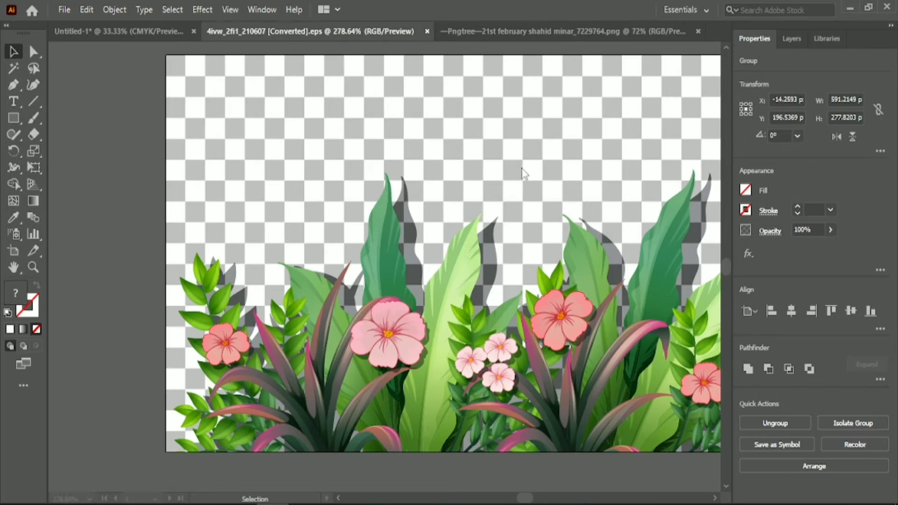
Close the Pngtree 21st february shahid minar PNG document.
left_click(588, 34)
left_click(698, 31)
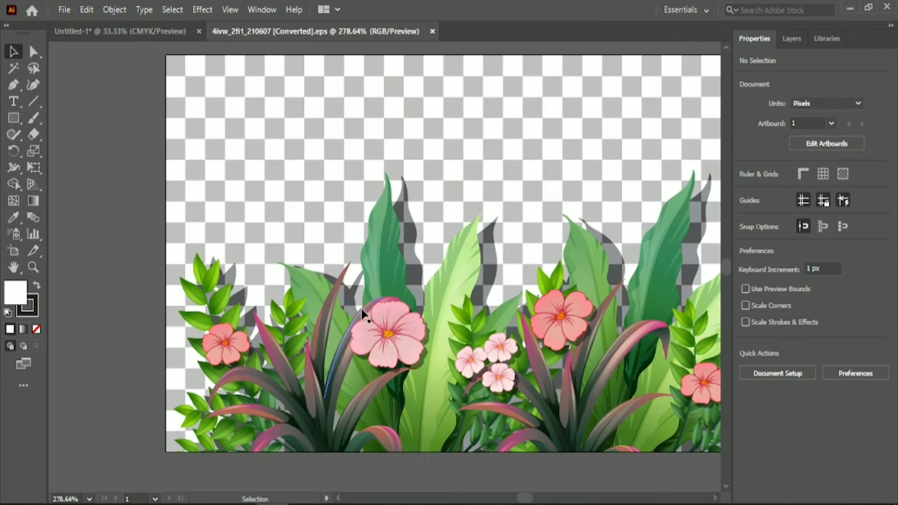
Ungroup the flower artwork in the 4ivw_2fi1_210607 document and release its clipping mask.
scroll(371, 309, "down", 2)
scroll(373, 306, "down", 1)
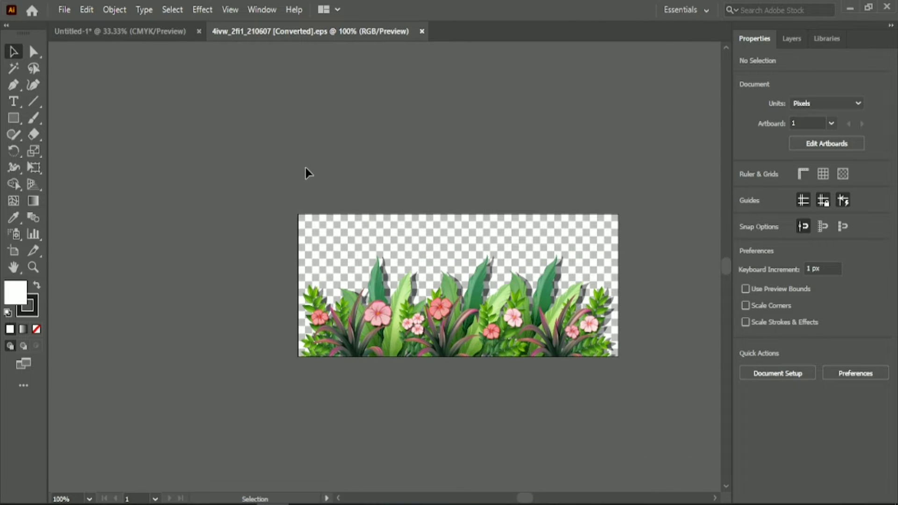
left_click(381, 271)
right_click(384, 311)
left_click(463, 174)
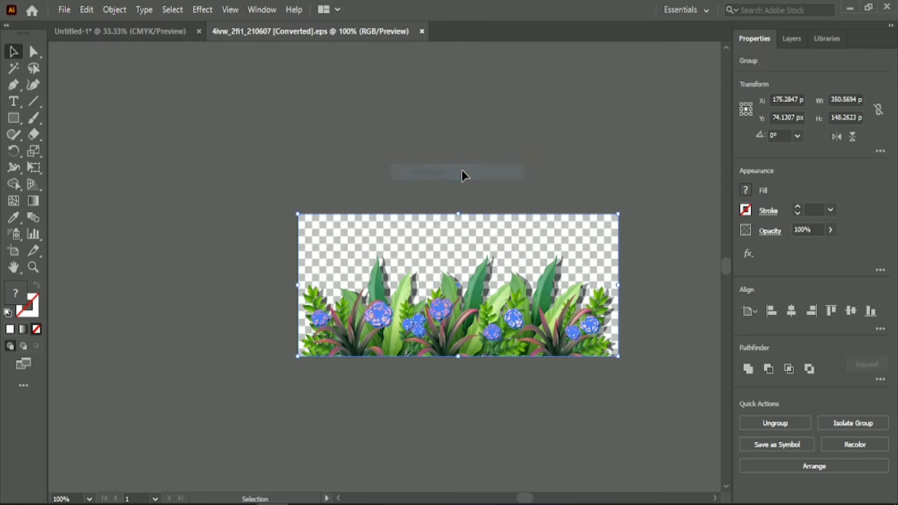
left_click(257, 295)
right_click(377, 274)
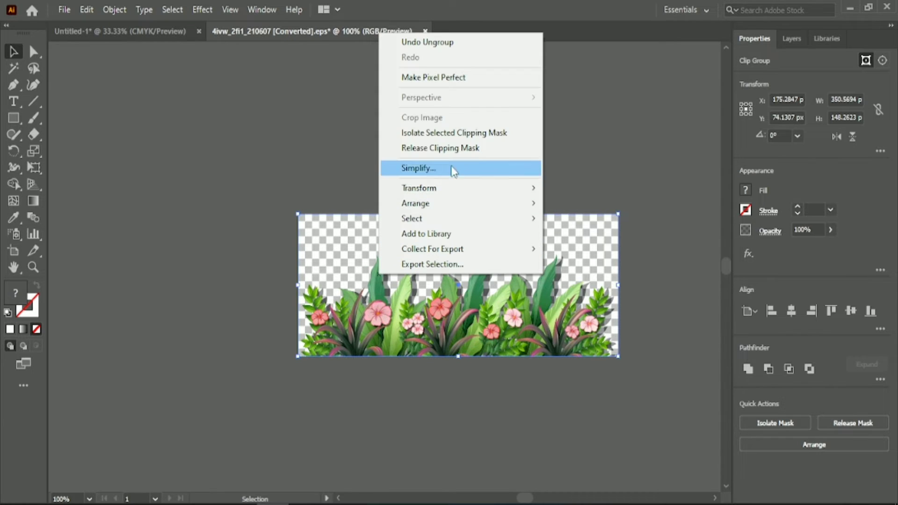
left_click(476, 147)
left_click(439, 148)
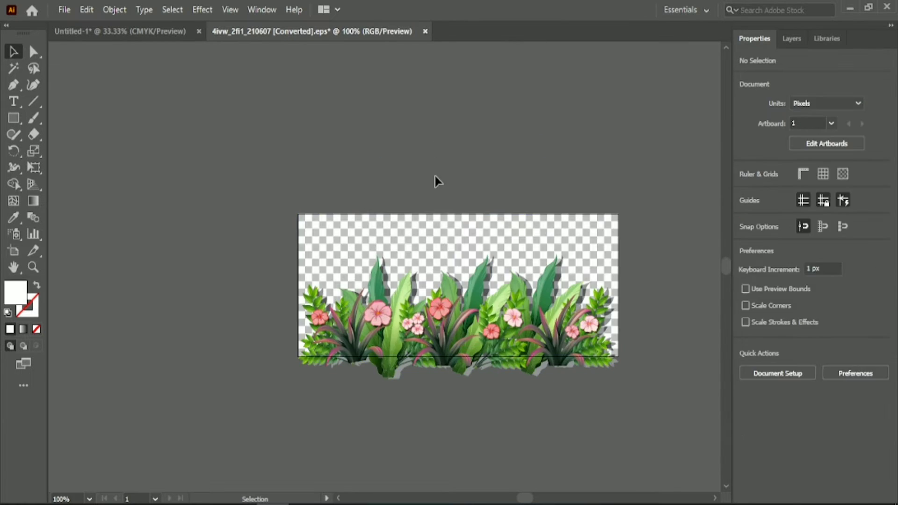
Delete the checkered background behind the flowers and leaves.
left_click(442, 236)
left_click(423, 234)
key("Delete")
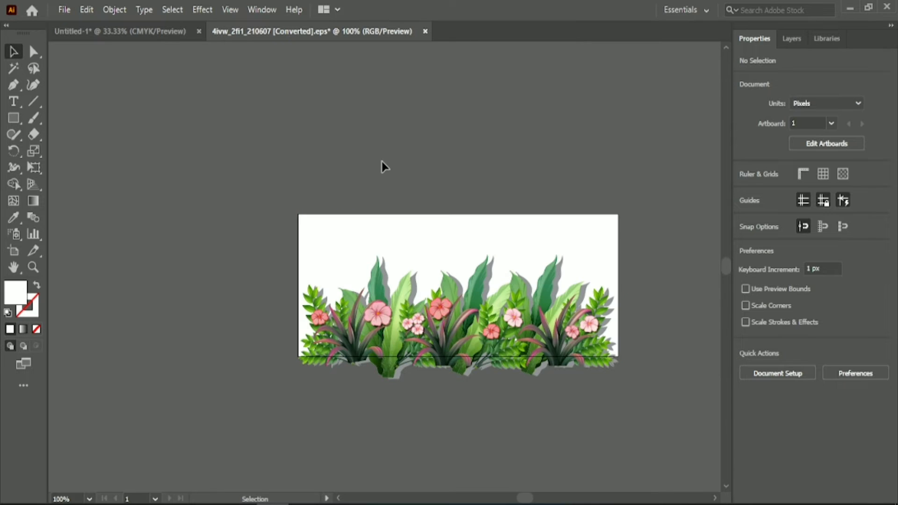
Select the coloured leaf and flower groups without their grey shadows and move them off the artboard, up and to the left.
left_click_drag(382, 161, 380, 314)
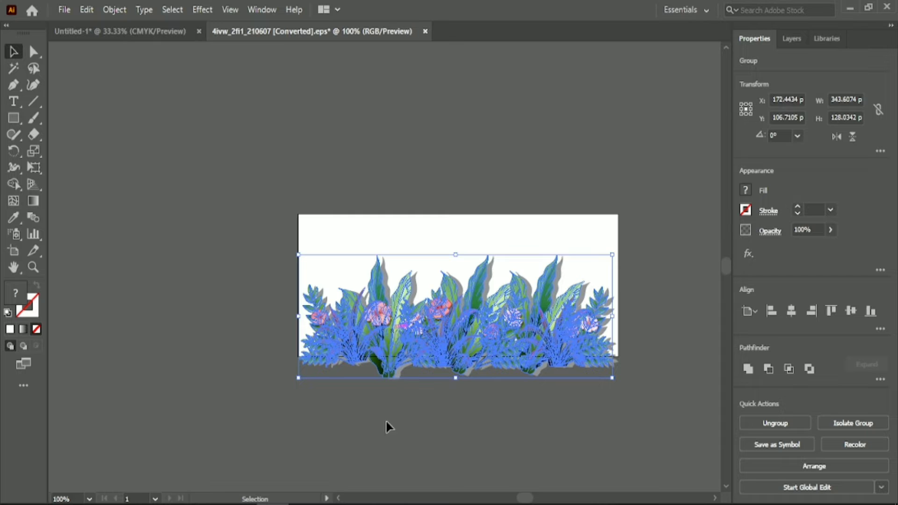
left_click(386, 422)
left_click(381, 312)
left_click(376, 278, "shift")
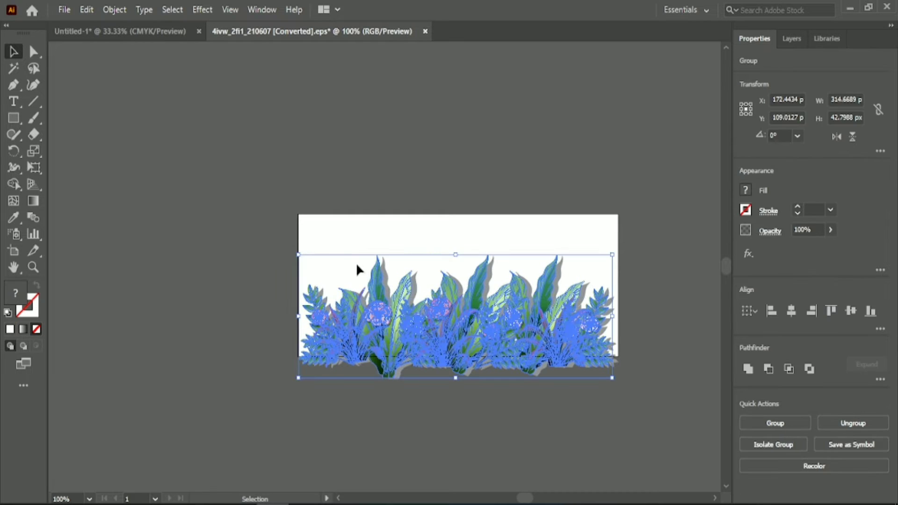
left_click_drag(357, 267, 225, 95)
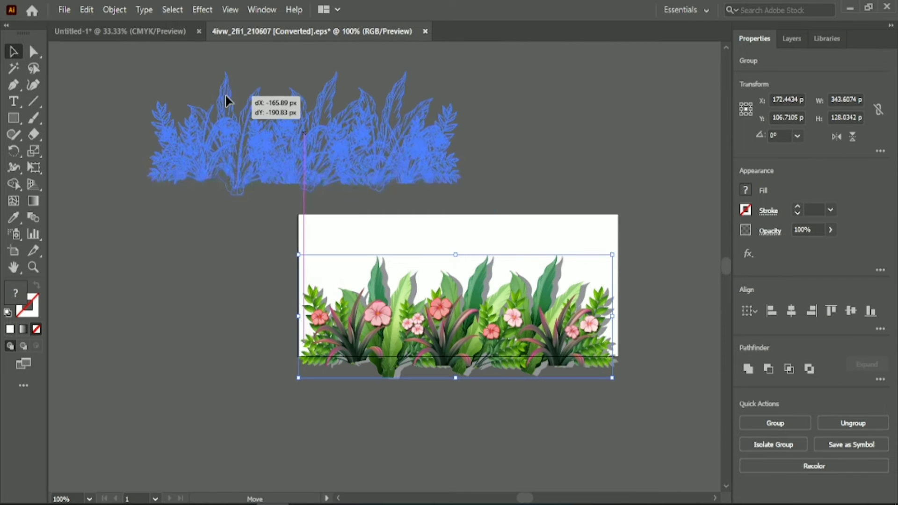
left_click(220, 273)
left_click(242, 174)
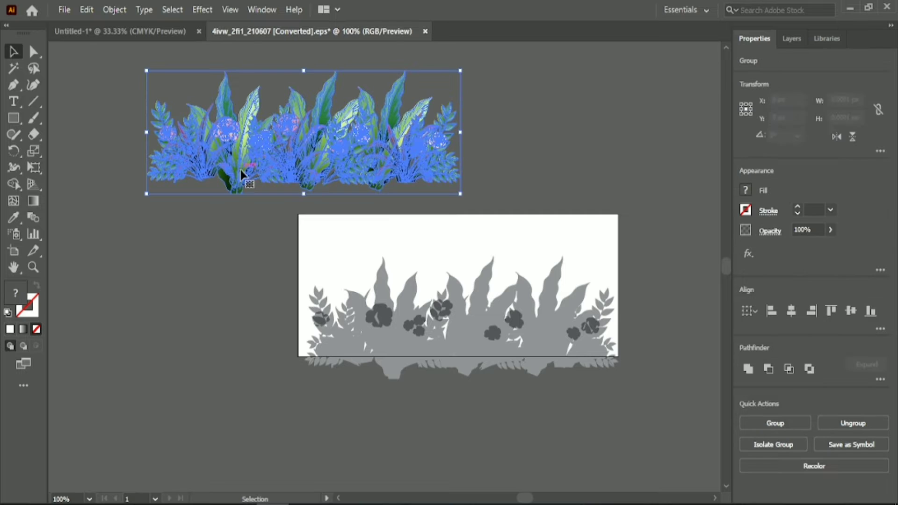
Bring the separated flower and leaf artwork into the Untitled-1 document and enlarge it proportionally to about 887 px wide.
left_click_drag(242, 174, 372, 380)
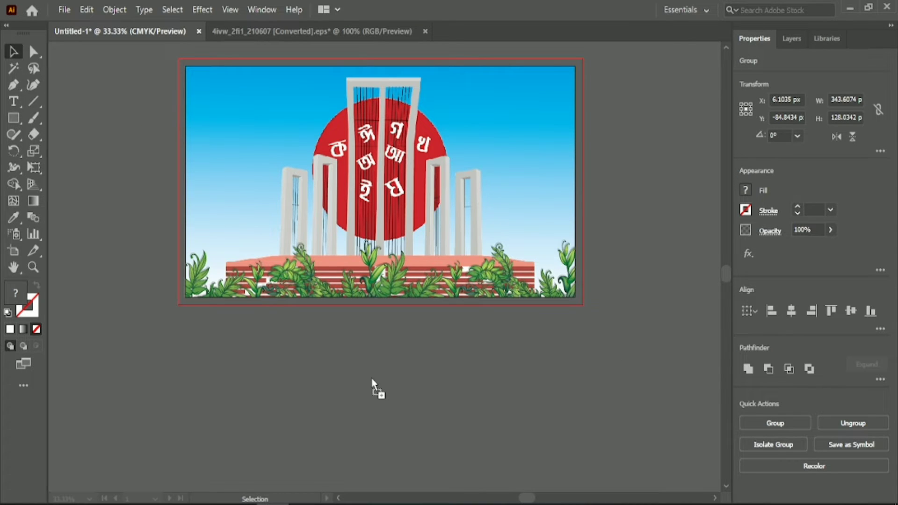
left_click_drag(369, 377, 370, 379)
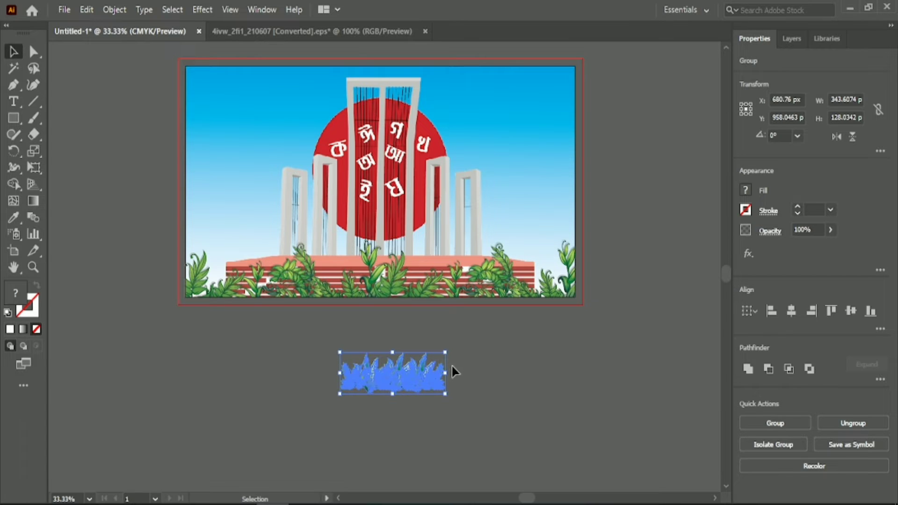
left_click_drag(445, 371, 610, 362)
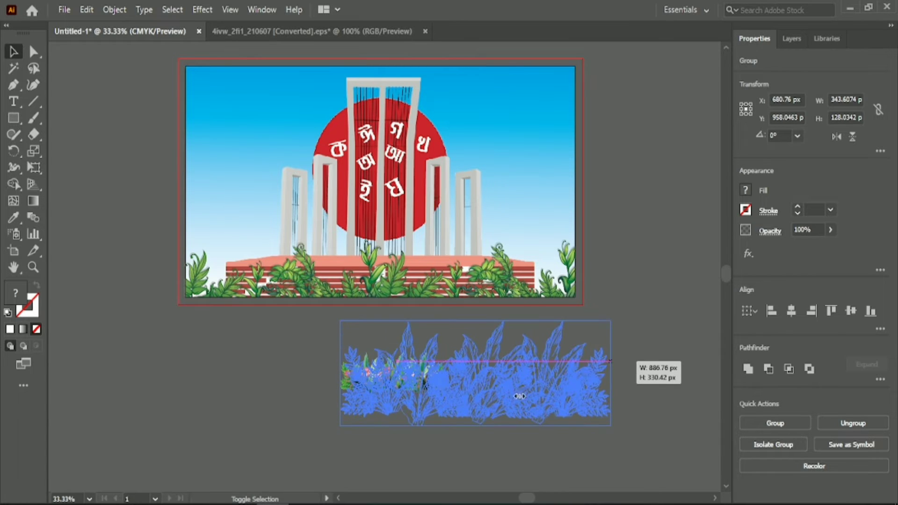
Place the flower row over the lower right part of the design and reduce it to about 845 px wide.
left_click_drag(493, 383, 481, 291)
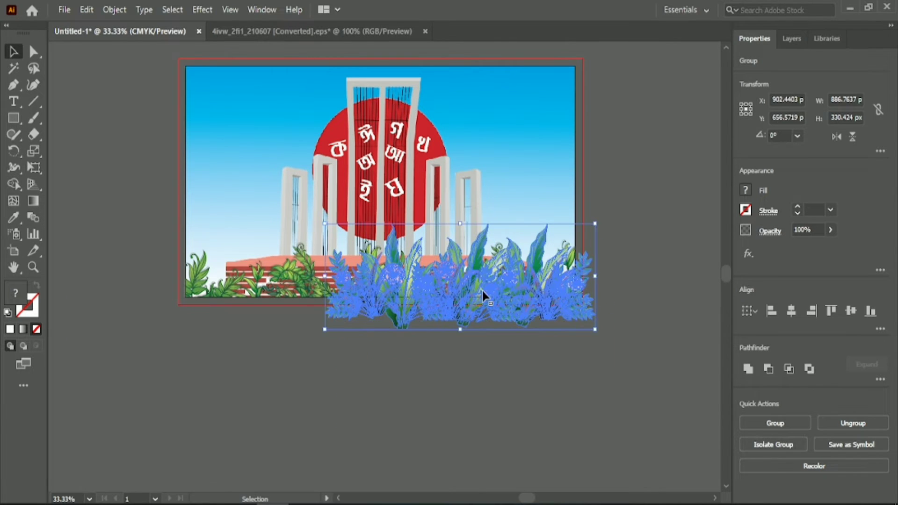
left_click_drag(328, 278, 338, 279)
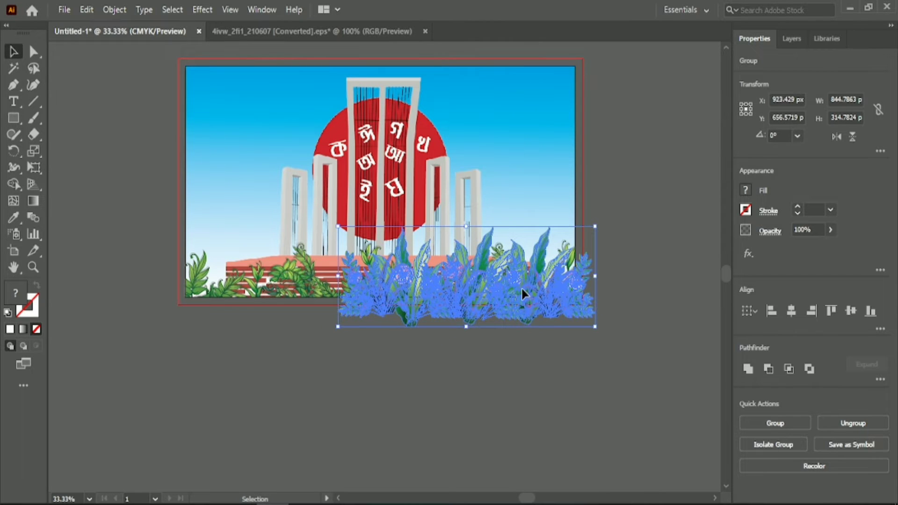
Duplicate the flower row to the left, align both rows by their vertical centres and position them across the artboard's lower edge.
left_click_drag(522, 299, 323, 287)
left_click(453, 308, "shift")
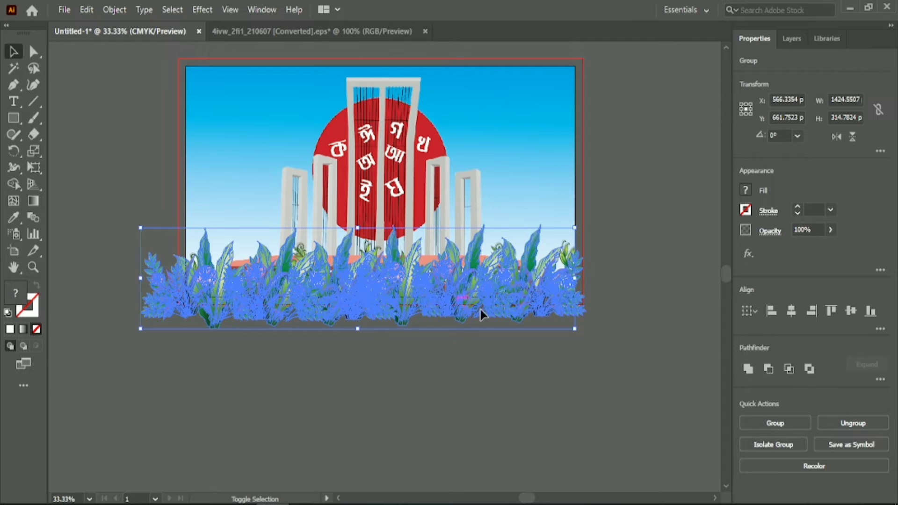
left_click(851, 310)
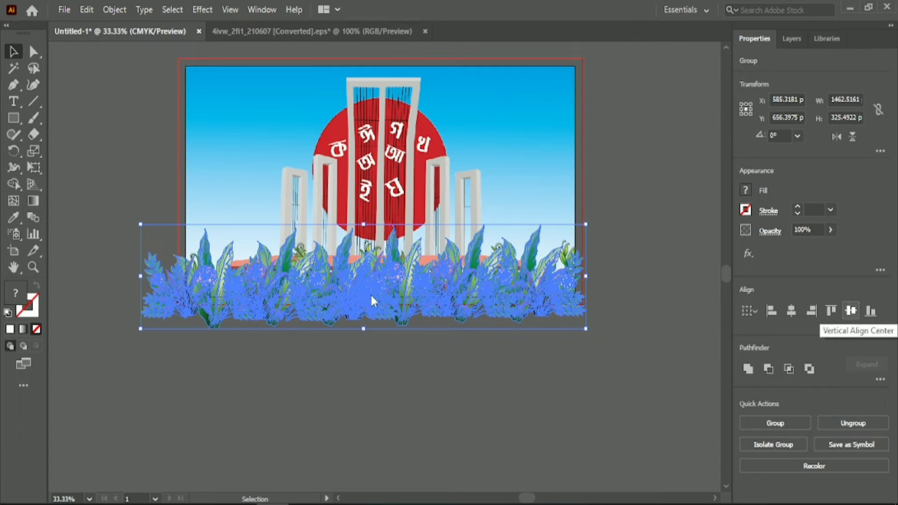
left_click_drag(372, 295, 380, 297)
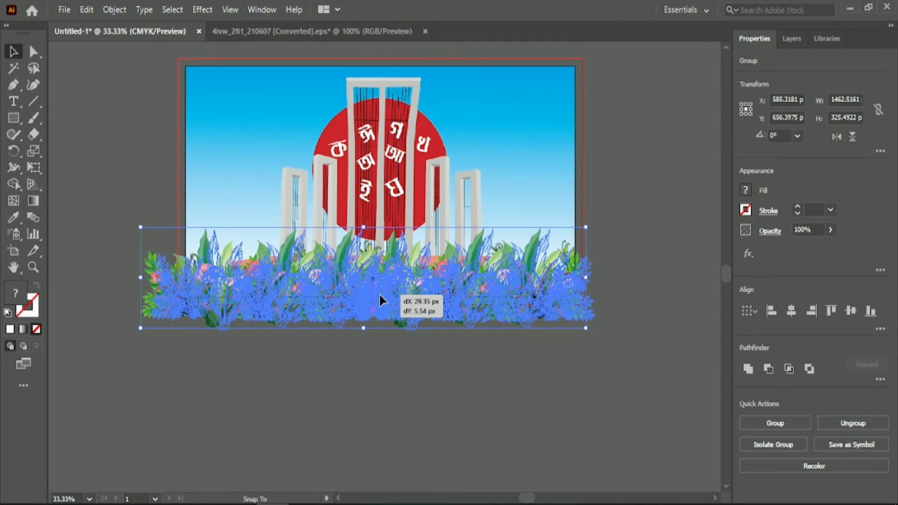
left_click(266, 366)
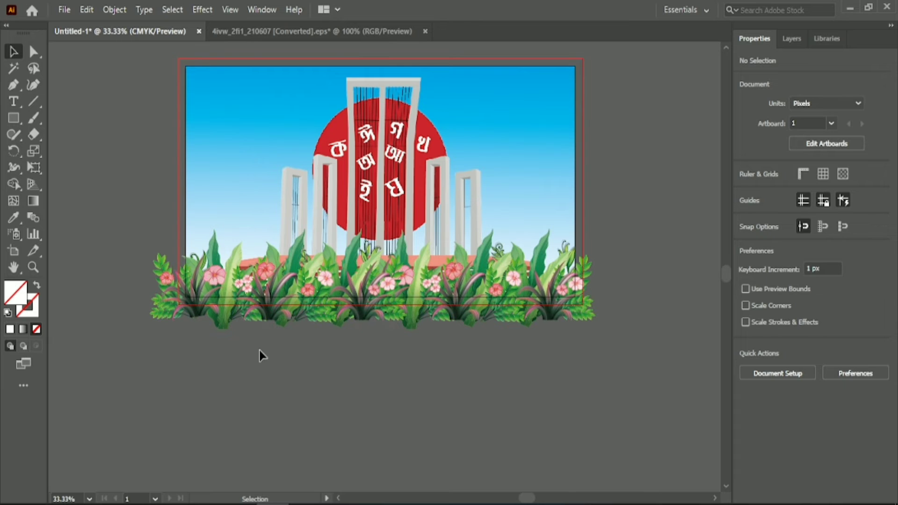
Draw a 1280 x 720 px rectangle below the artboard and place a duplicate of it to the left.
left_click(14, 119)
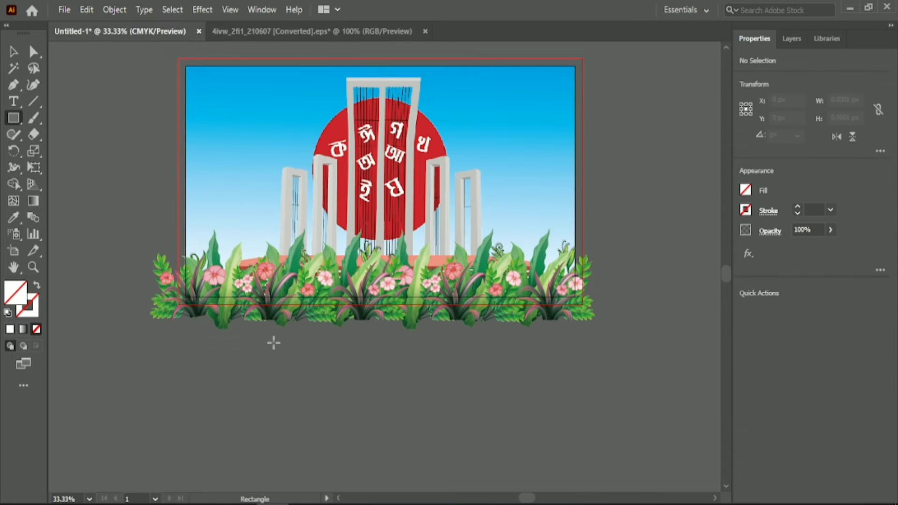
left_click(355, 396)
key("Return")
key("v")
scroll(231, 359, "down", 2)
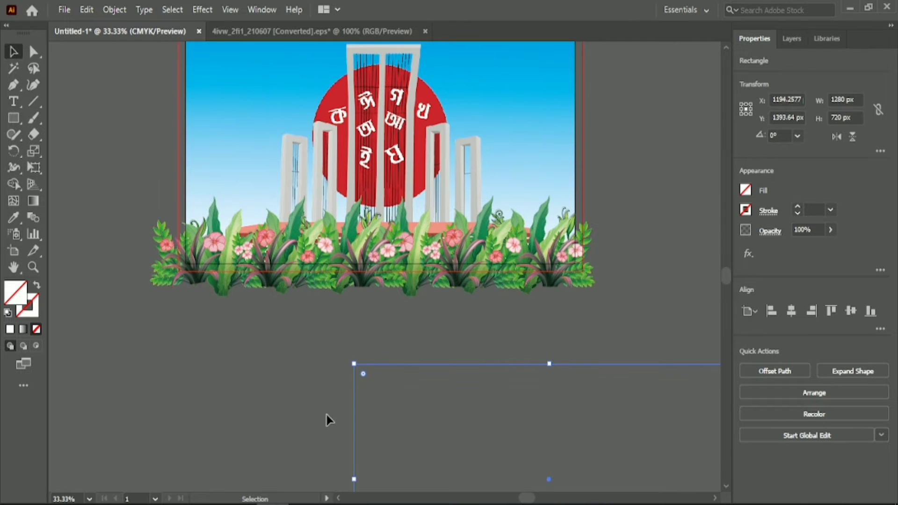
left_click_drag(354, 411, 116, 387)
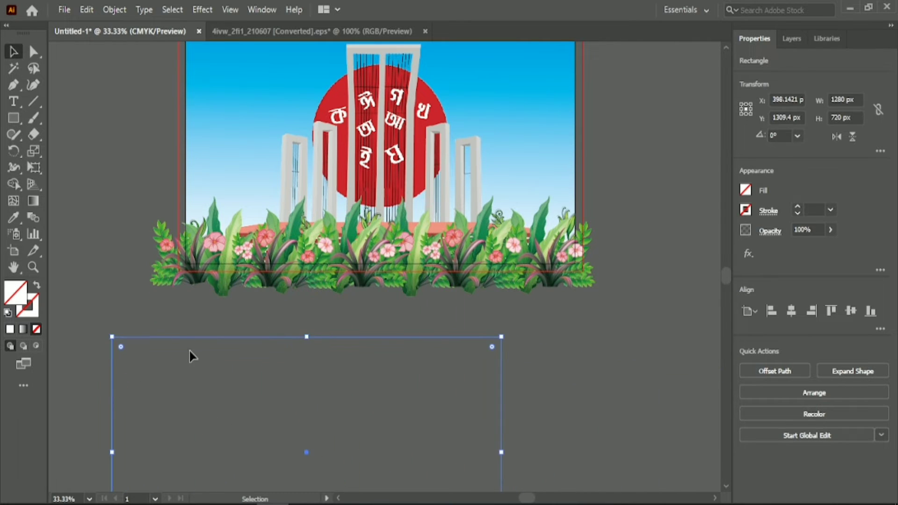
key("ctrl+z")
left_click(635, 314)
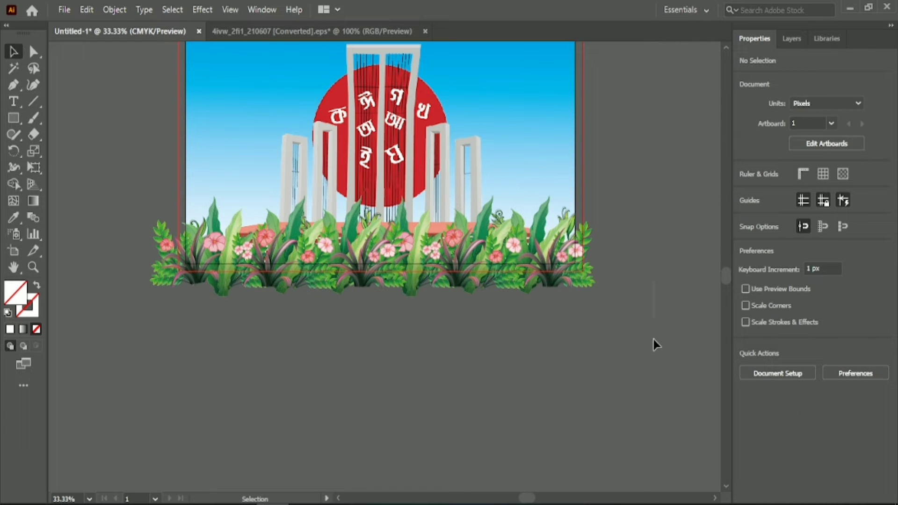
Centre the right-hand 1280 x 720 px rectangle horizontally and vertically on the artboard.
left_click(655, 364)
left_click(811, 311)
left_click(851, 311)
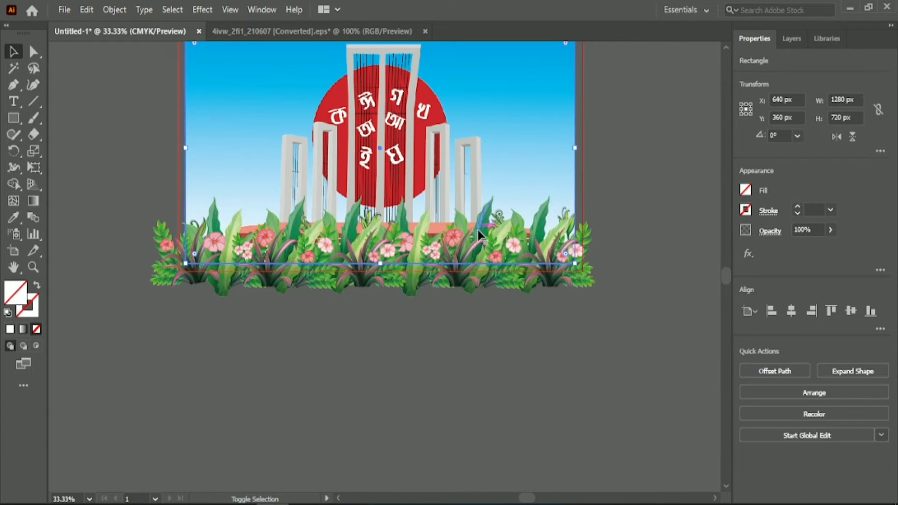
Add the right flower and leaf groups to the rectangle selection and make a clipping mask from them.
left_click(452, 237, "shift")
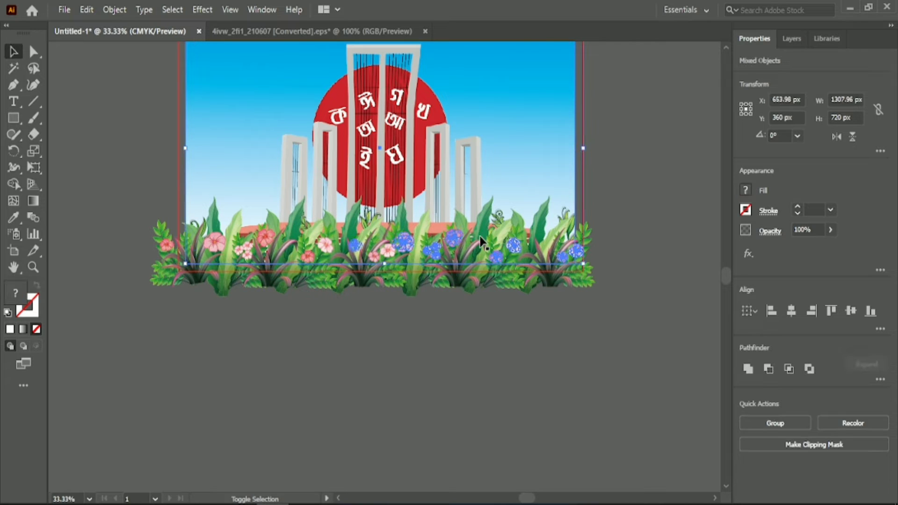
left_click(468, 249, "shift")
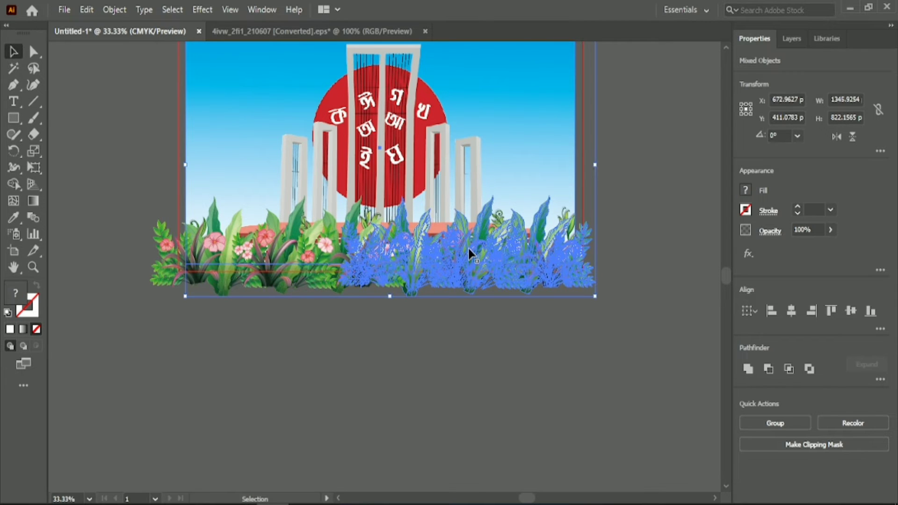
right_click(468, 249)
left_click(520, 359)
key("ctrl+7")
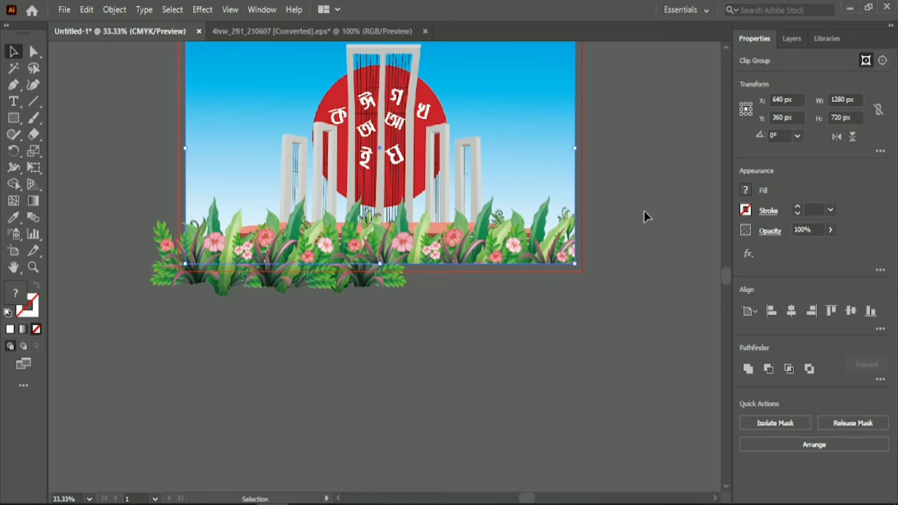
Centre the remaining 1280 x 720 px rectangle horizontally and vertically on the artboard.
left_click(154, 378)
left_click(231, 410)
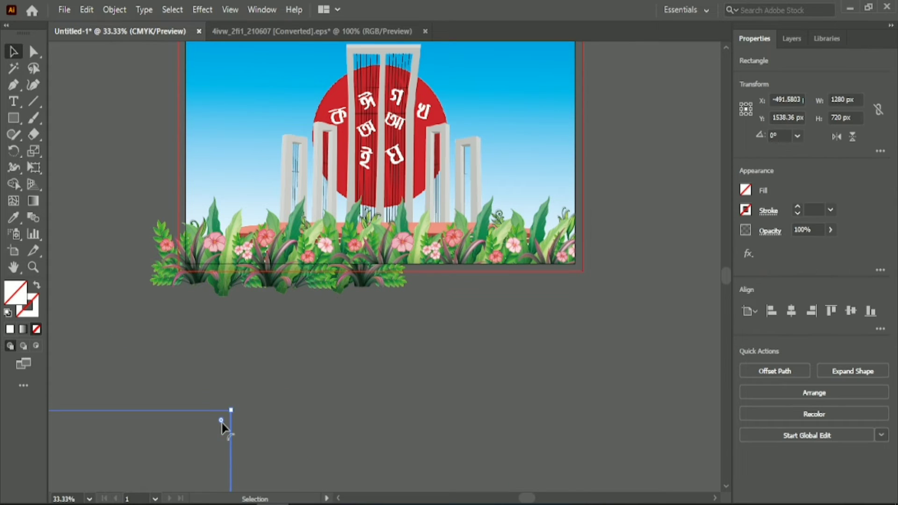
left_click(790, 311)
left_click(850, 311)
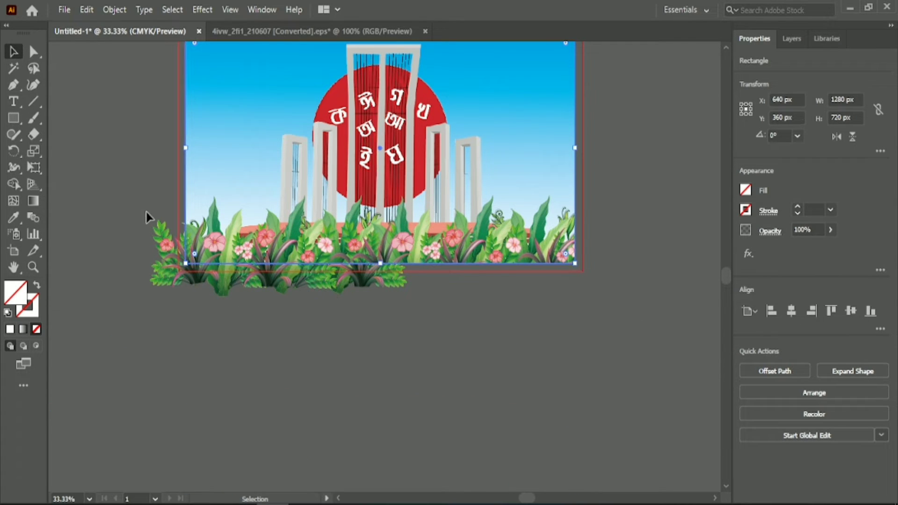
Make a clipping mask from the centred rectangle and the left flower and leaf groups.
left_click_drag(145, 208, 169, 277)
right_click(170, 276)
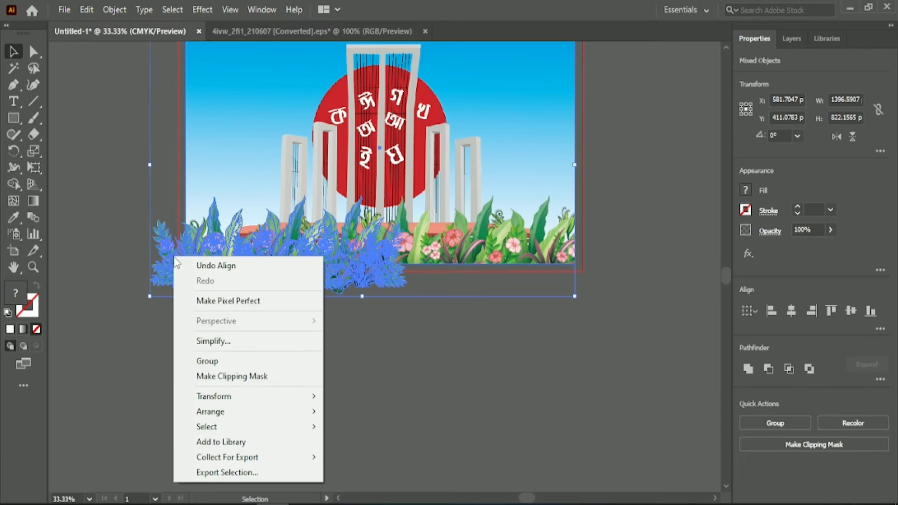
left_click(229, 374)
left_click(537, 355)
scroll(537, 355, "up", 2)
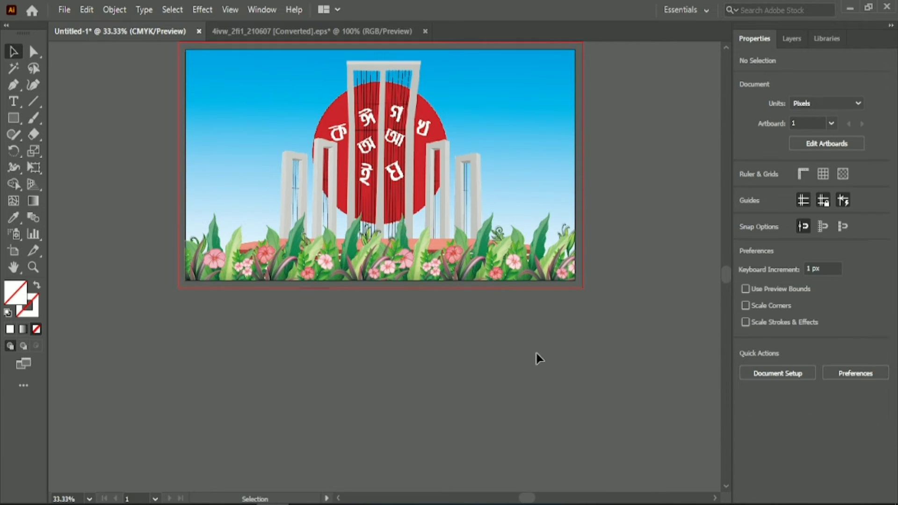
scroll(537, 354, "up", 1)
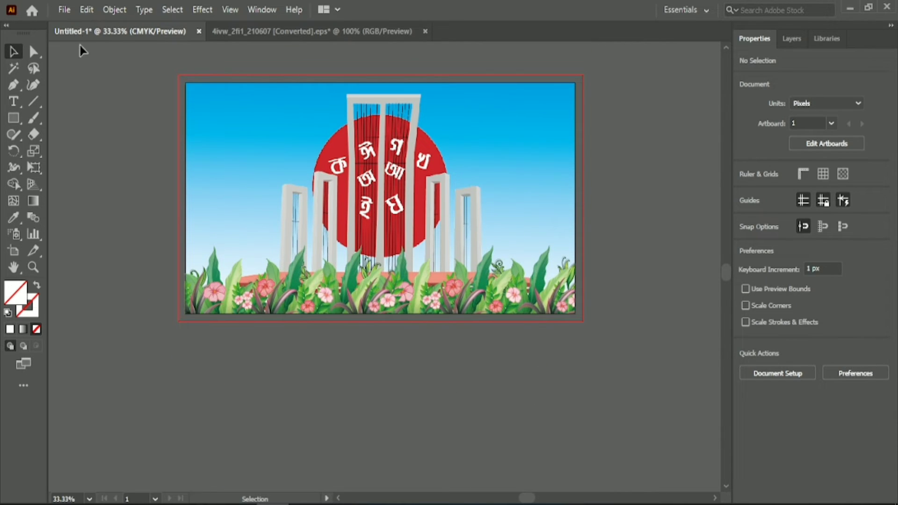
Open flock-of-birds-g9afc51cbb_1280.png and bring its bird image into the Untitled-1 design over the monument.
left_click(65, 9)
left_click(117, 56)
left_click(306, 133)
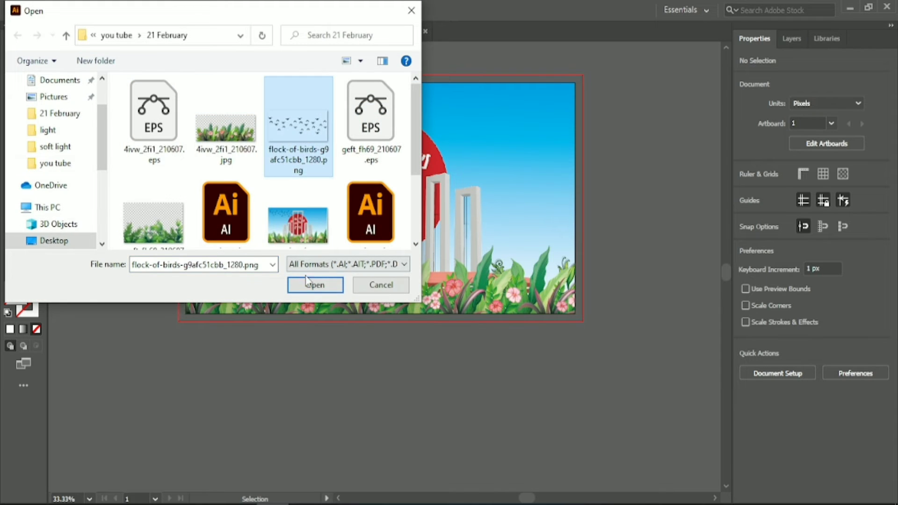
left_click(307, 283)
left_click_drag(313, 285, 153, 34)
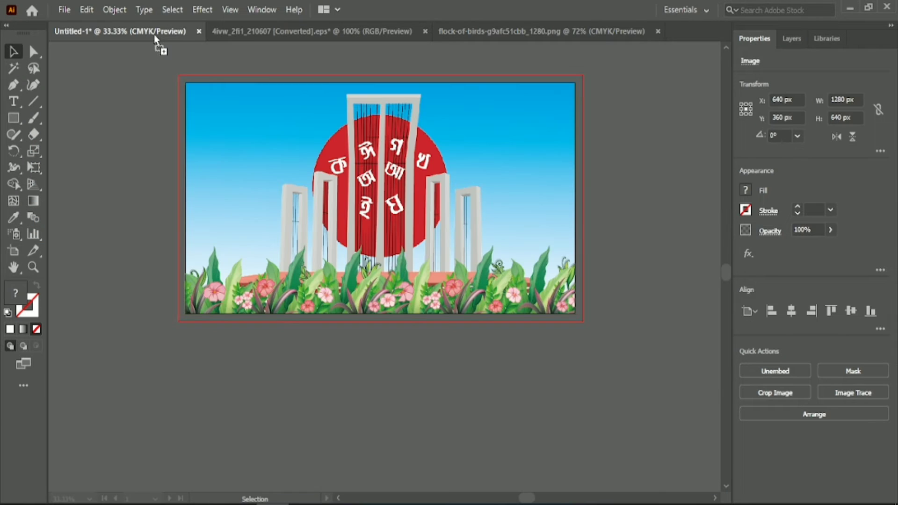
left_click_drag(318, 226, 334, 241)
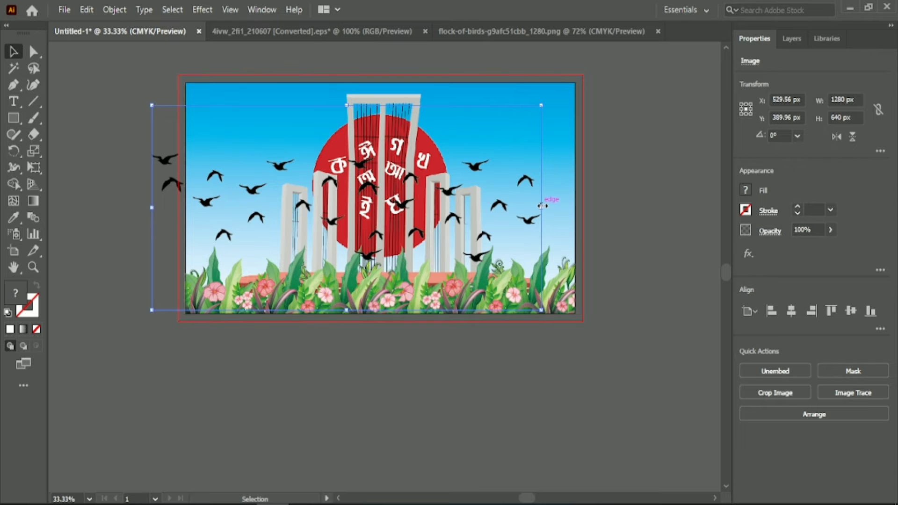
Scale the bird flock proportionally to about 396 px wide and move it into the sky left of the monument.
left_click_drag(542, 207, 321, 207, "shift")
left_click_drag(244, 193, 276, 115)
left_click_drag(343, 133, 279, 120, "shift")
Nudge the bird flock 16 px to the left and deselect it.
key("Left")
key("Left")
key("Left")
key("Left")
key("Left")
key("Left")
key("Left")
key("Left")
key("Left")
key("Left")
key("Left")
key("Left")
key("Left")
key("Left")
key("Left")
key("Left")
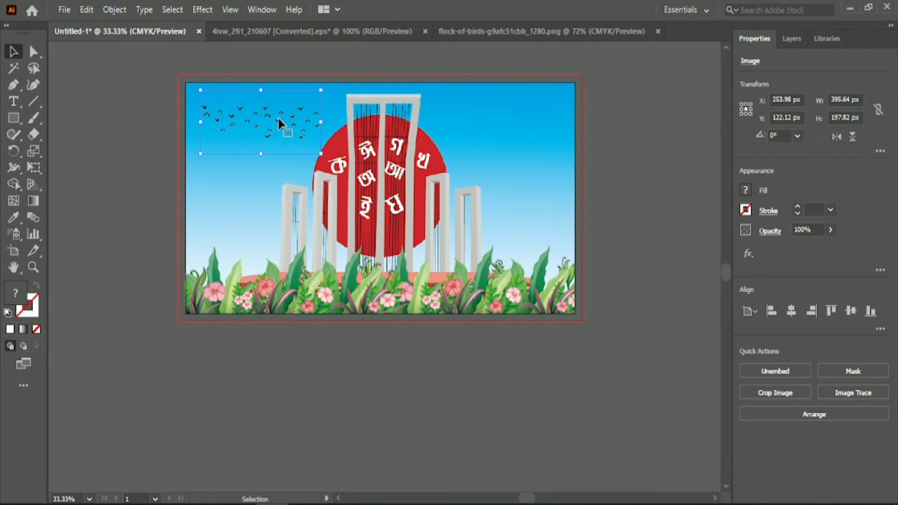
left_click(350, 398)
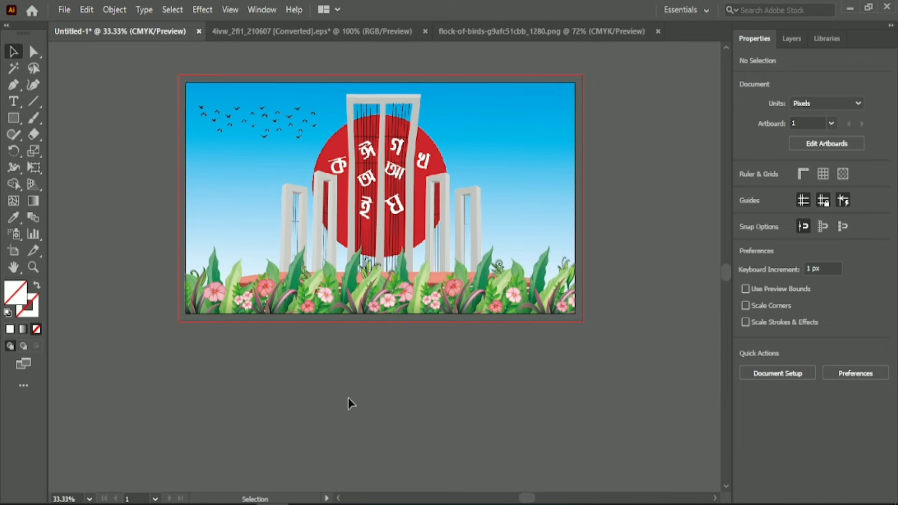
Enlarge the bird flock slightly and reposition it so it fills the sky between the artboard's left edge and the monument.
left_click(304, 132)
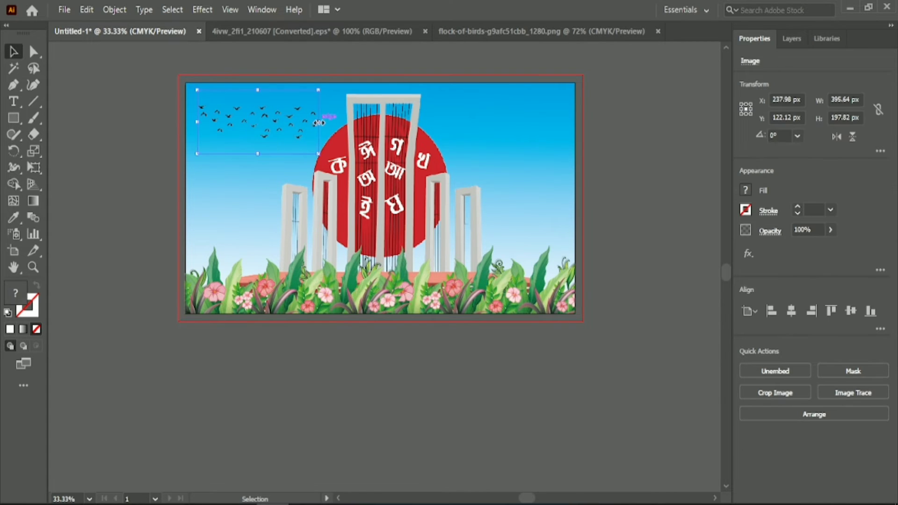
left_click_drag(318, 122, 279, 108)
left_click(304, 383)
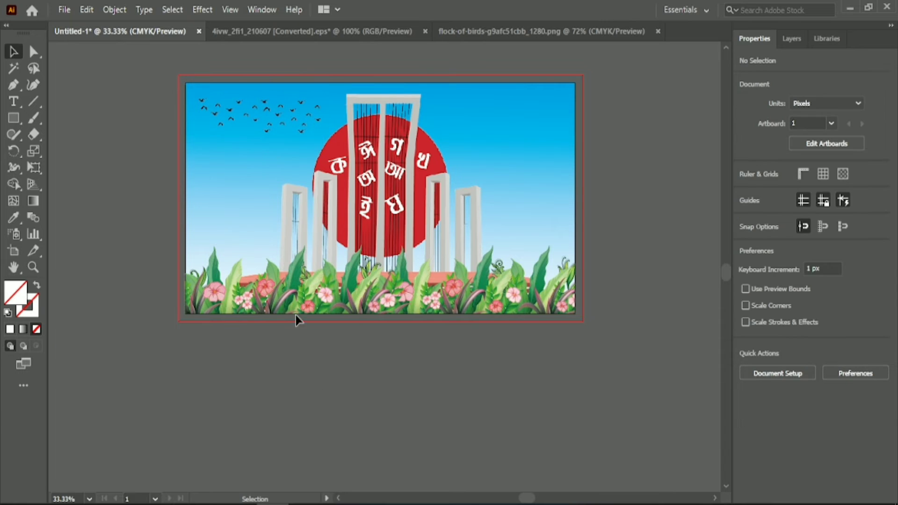
left_click(270, 117)
left_click_drag(322, 116, 312, 138)
left_click(338, 383)
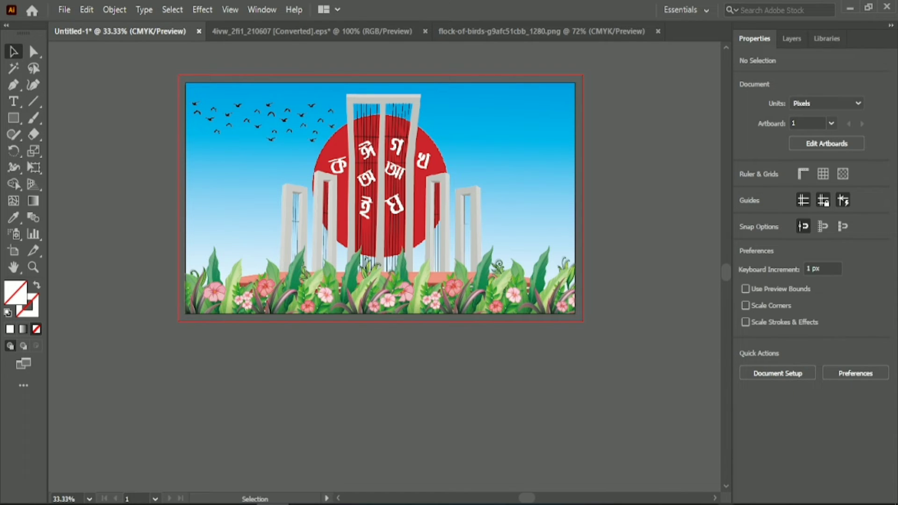
Choose Bijoy Classic as the Bengali keyboard mode.
left_click(736, 499)
right_click(752, 463)
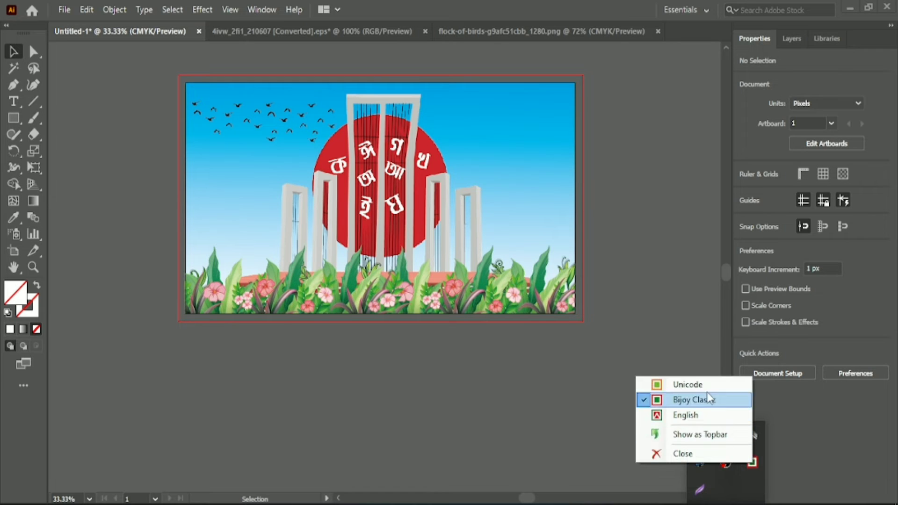
left_click(697, 400)
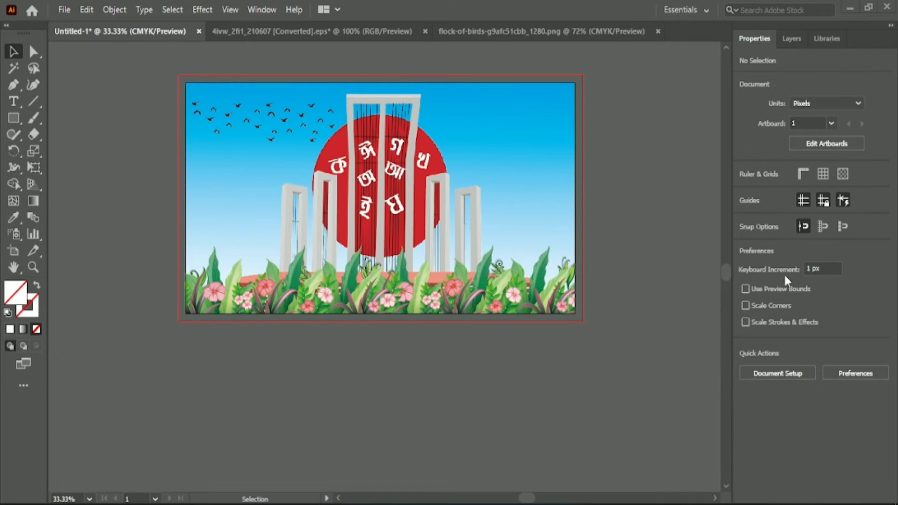
Start the Type tool and set its font to Li Shobuj Nolua ANSI V1.
left_click(13, 102)
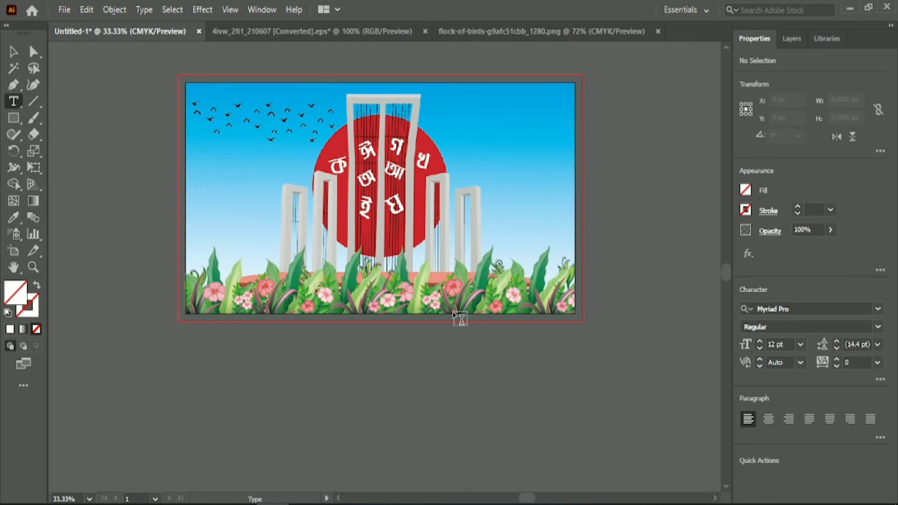
left_click(847, 307)
key("BackSpace")
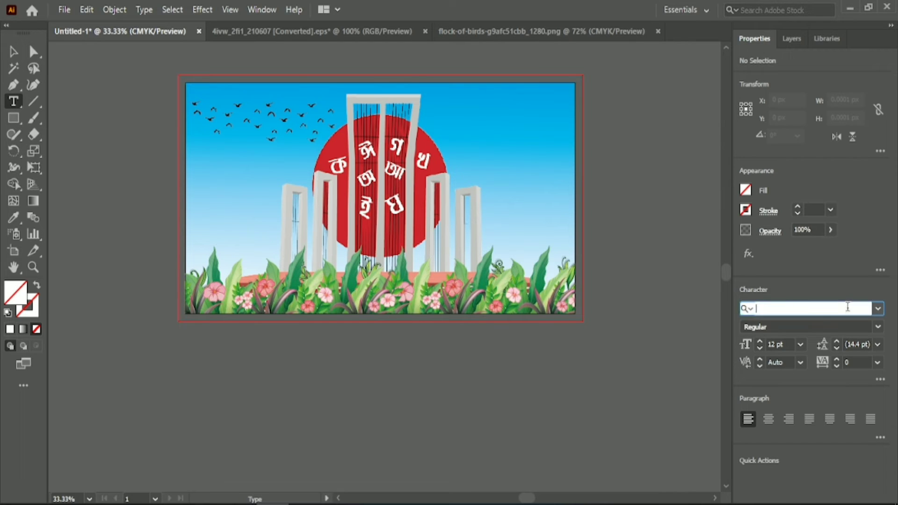
type("Li Shobuj Nolua ANSI V1")
left_click(699, 378)
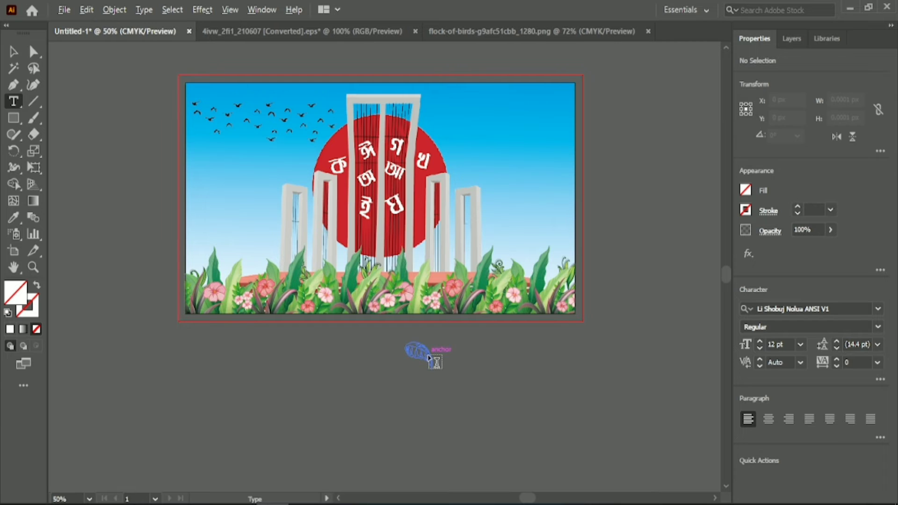
Add the text line "জান দিয়েছে দেয়নি তবু" over the upper part of the monument.
scroll(423, 358, "up", 2)
scroll(561, 382, "up", 8)
left_click(377, 121)
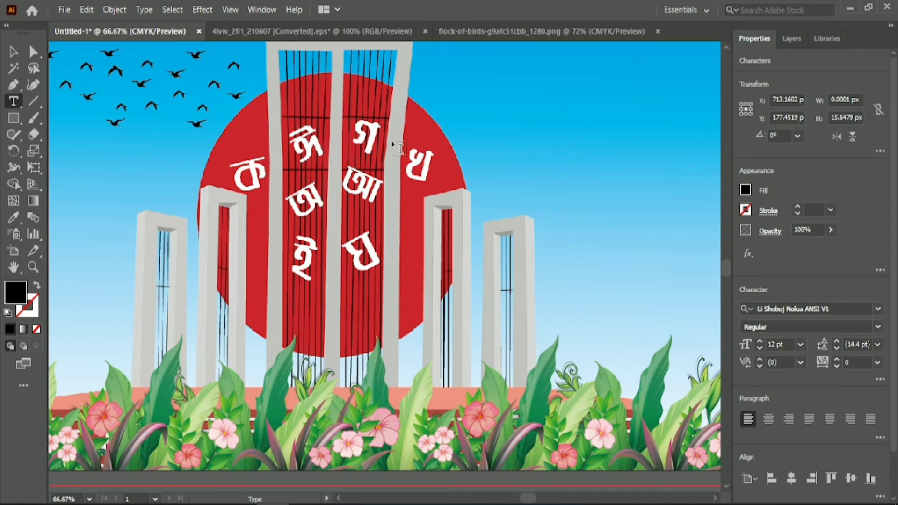
scroll(400, 149, "up", 2)
type("ঋ")
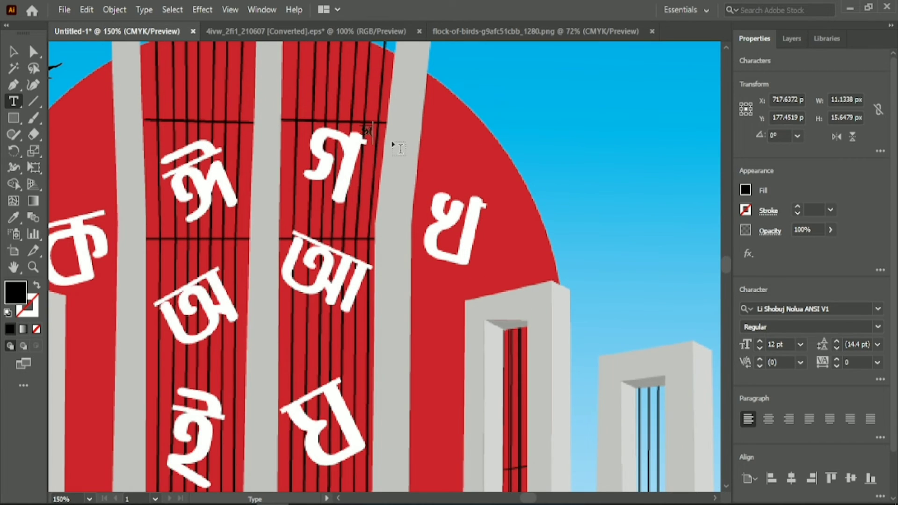
type("ানদিয়ে")
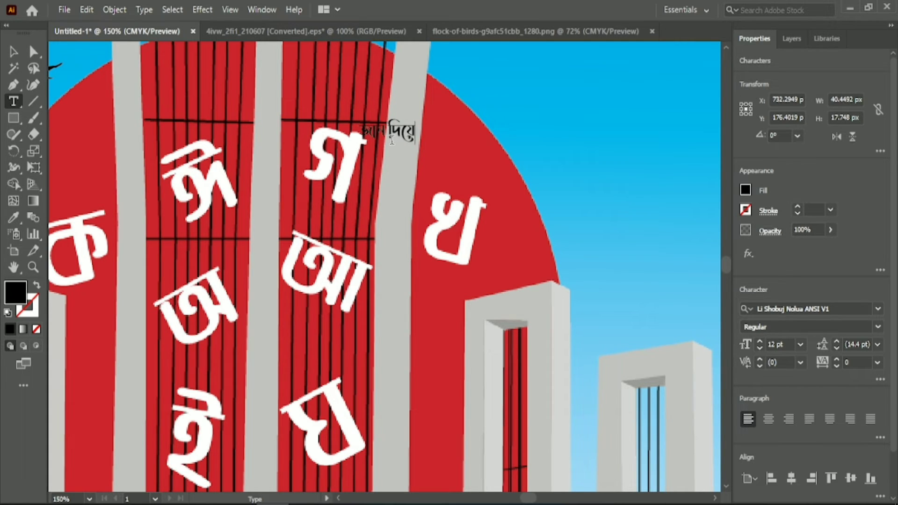
type("ছে")
type(" দে")
type("য")
key("BackSpace")
type("য়নি")
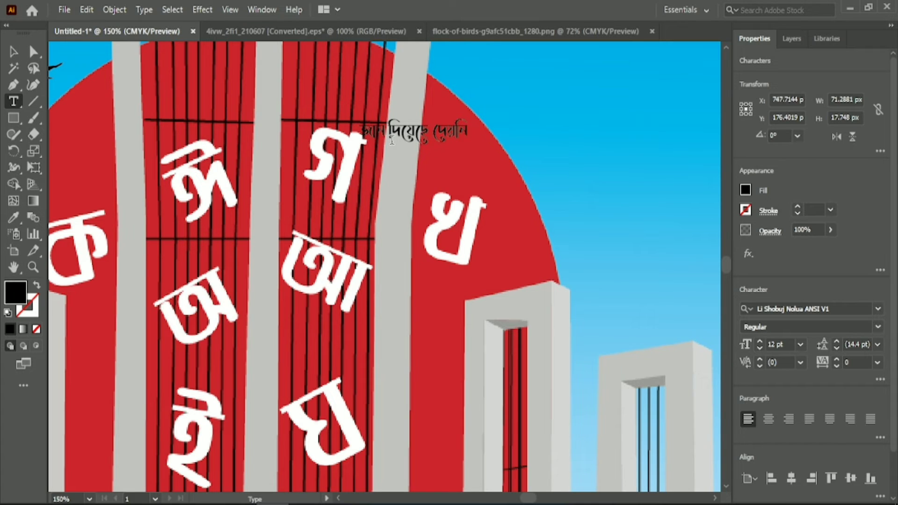
type(" তবু")
Set the first verse line's font size to 32 pt and move it into the sky right of the monument.
left_click(13, 51)
left_click(779, 344)
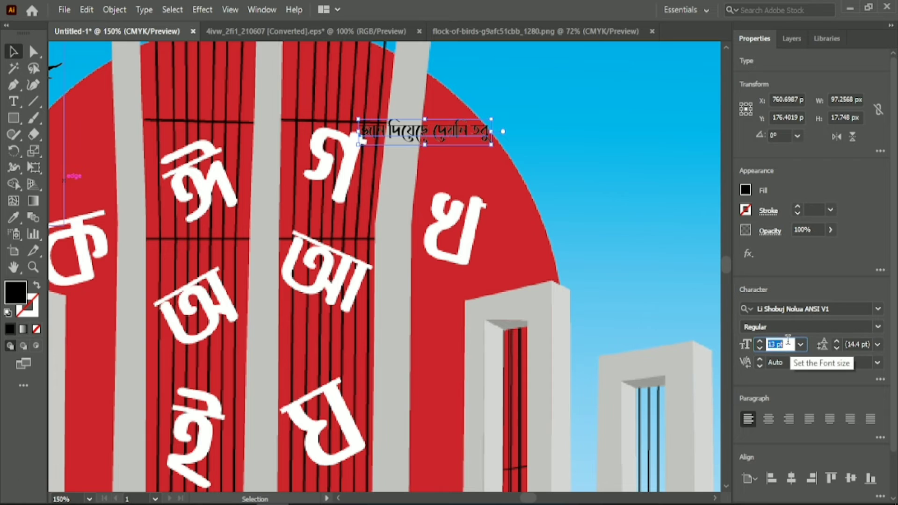
type("27")
key("Return")
scroll(595, 304, "down", 2)
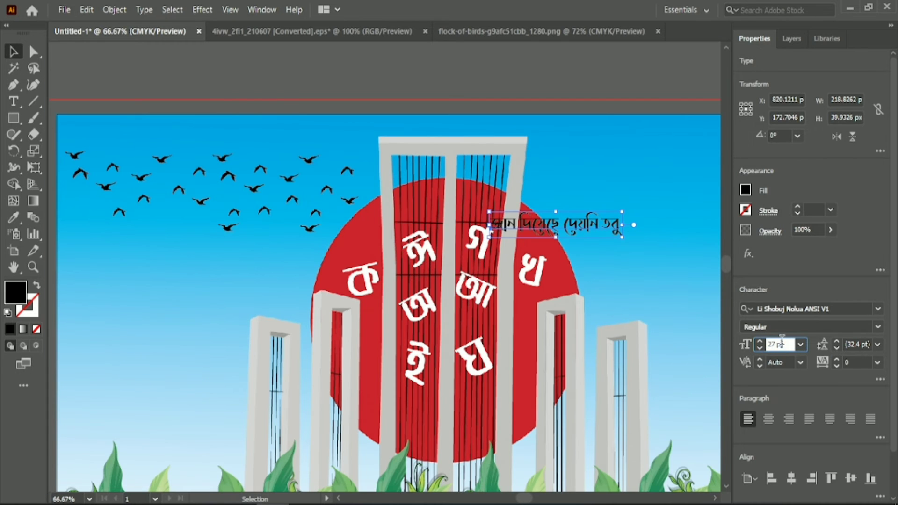
scroll(782, 346, "up", 5)
left_click(452, 96)
left_click_drag(524, 499, 541, 498)
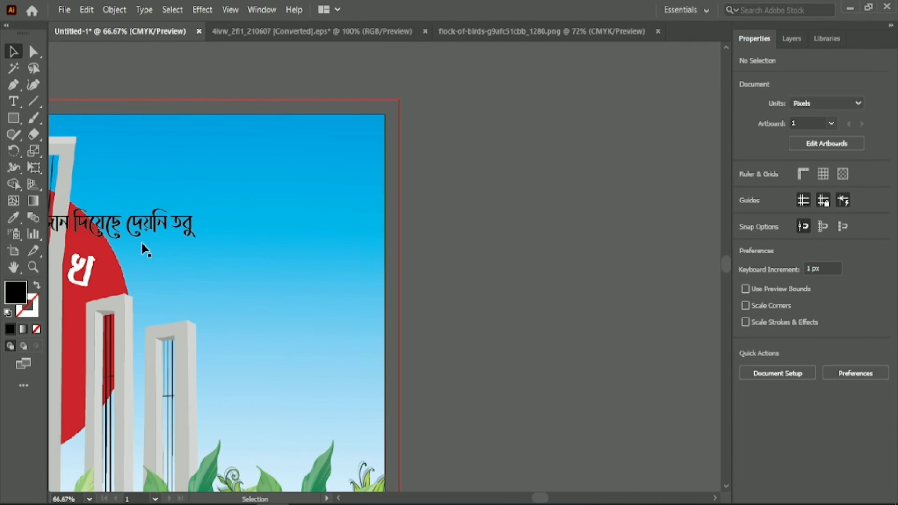
left_click_drag(154, 209, 309, 209)
Add a second text line reading "বাংলা ভাষার মান" below the first verse line.
key("t")
left_click(223, 237)
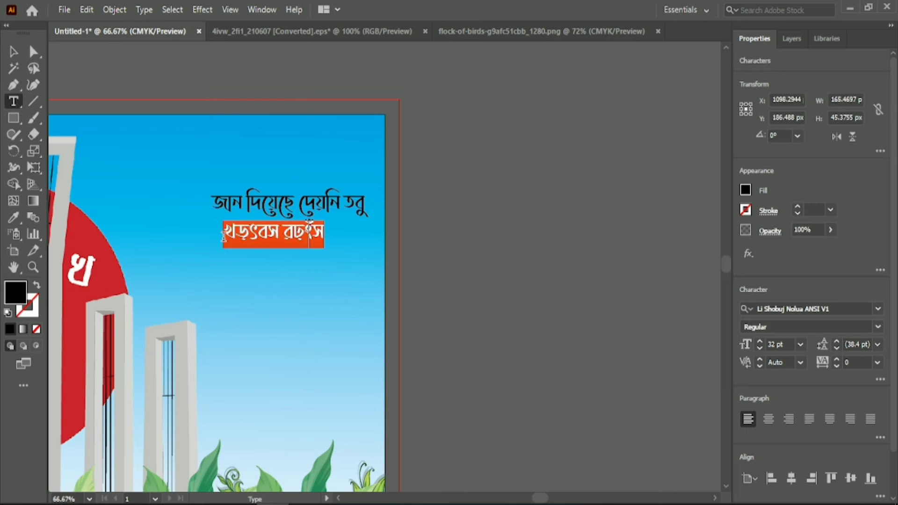
type("ivs")
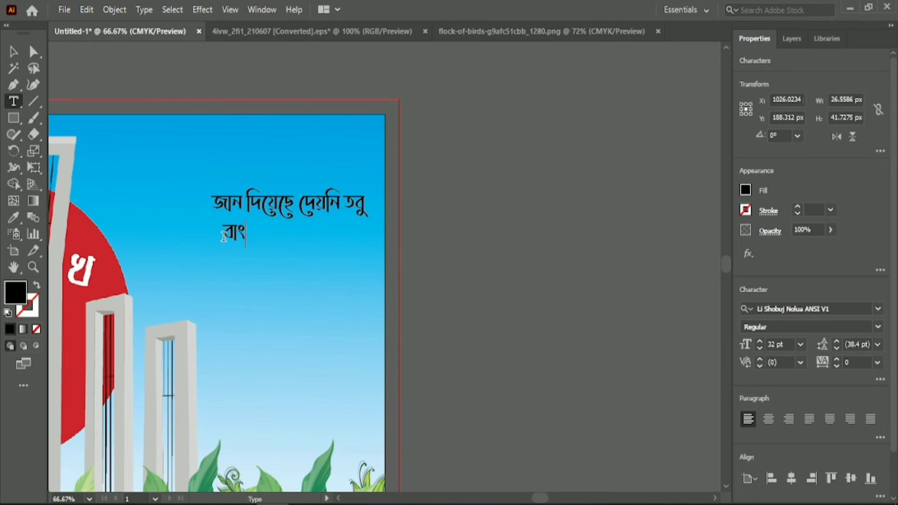
type("jv f")
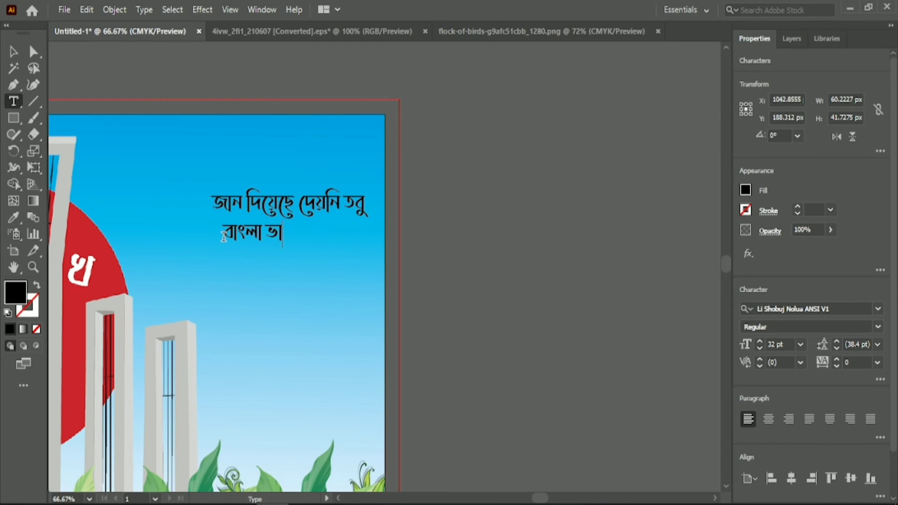
type("vlvi gvb")
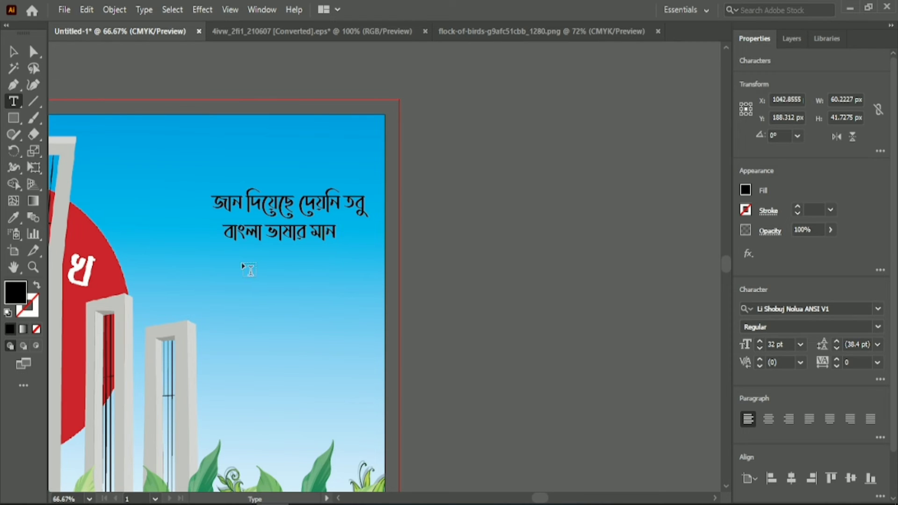
Add a third text line reading "নির্ভয়ে তাই গাইতে পারি" below the second verse line.
left_click(243, 261, "ctrl")
left_click(243, 261)
key("BackSpace")
key("BackSpace")
key("BackSpace")
key("BackSpace")
key("BackSpace")
key("BackSpace")
key("BackSpace")
key("BackSpace")
key("BackSpace")
key("BackSpace")
key("BackSpace")
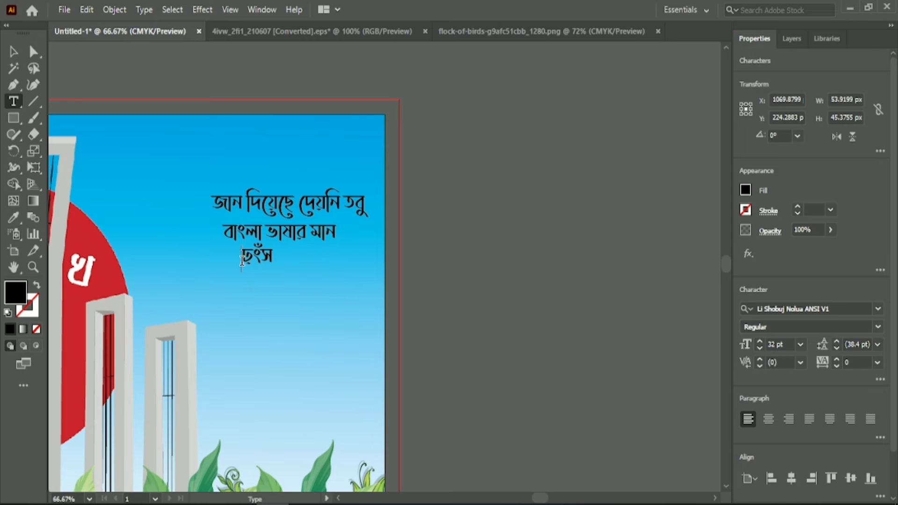
type("wb")
type("ব")
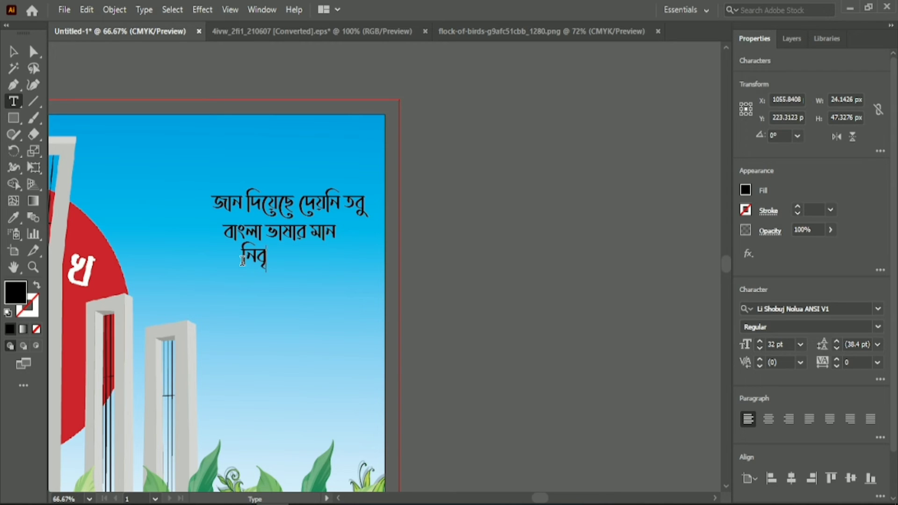
key("BackSpace")
type("ভৃAxWc")
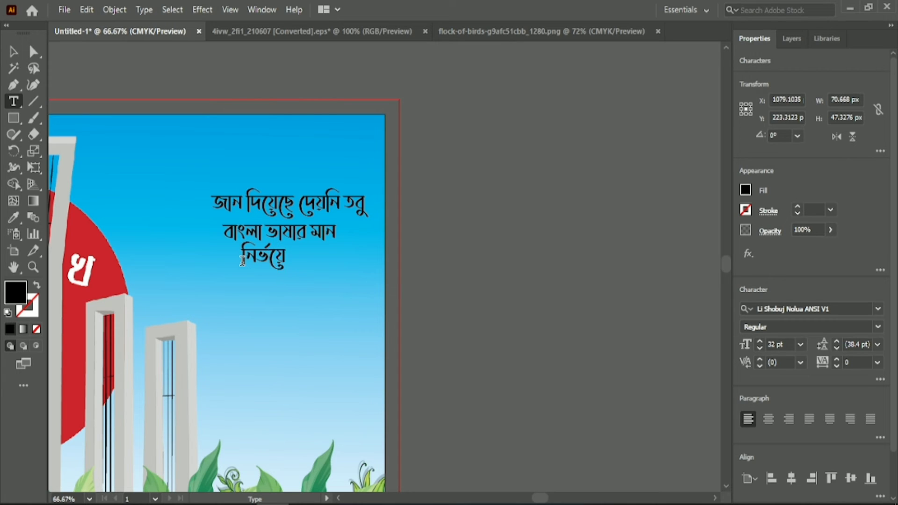
type(" kfgd")
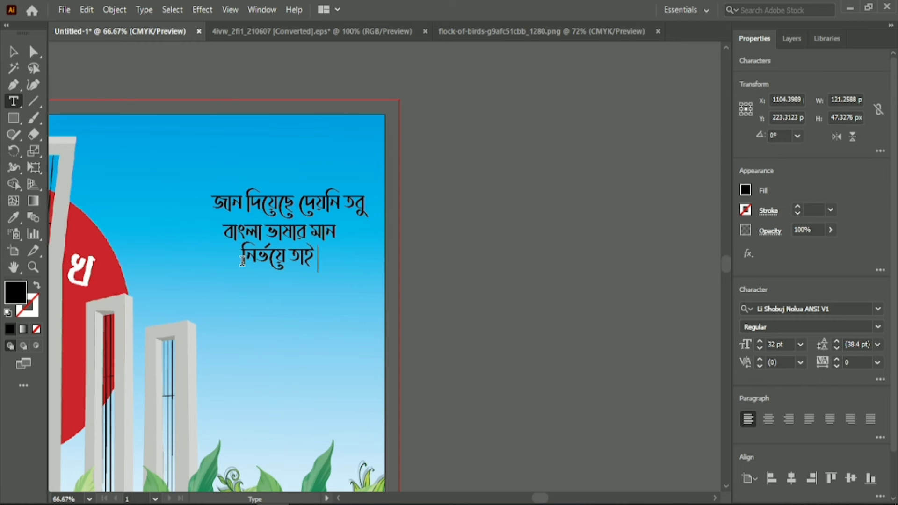
type(" ofgdck rf")
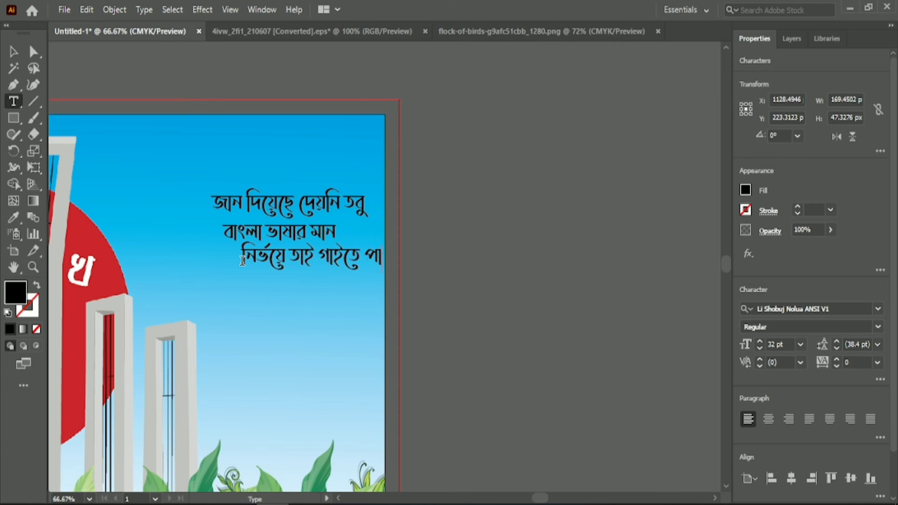
type("gv")
key("Escape")
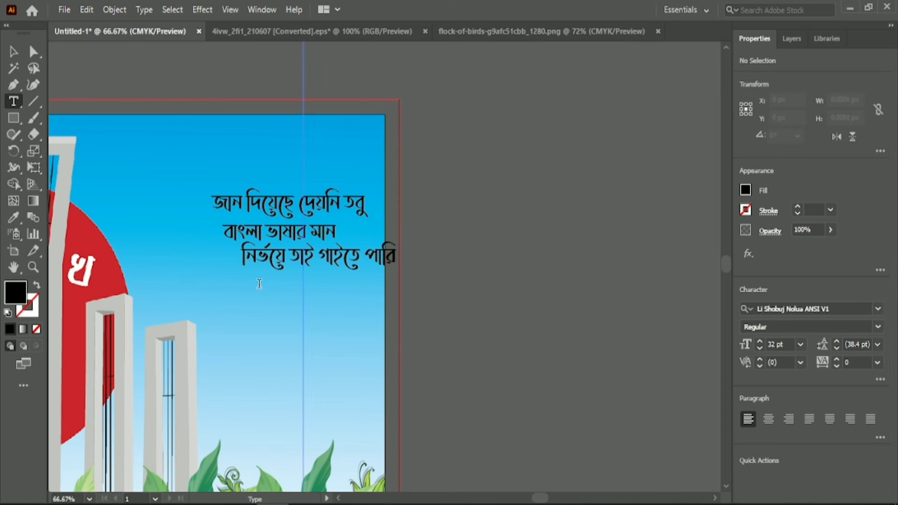
Add a fourth text line reading "এমন ভাষার গান" below the third verse line.
left_click(260, 281)
key("BackSpace")
key("BackSpace")
key("BackSpace")
key("BackSpace")
key("BackSpace")
key("BackSpace")
key("BackSpace")
key("BackSpace")
key("BackSpace")
key("BackSpace")
key("BackSpace")
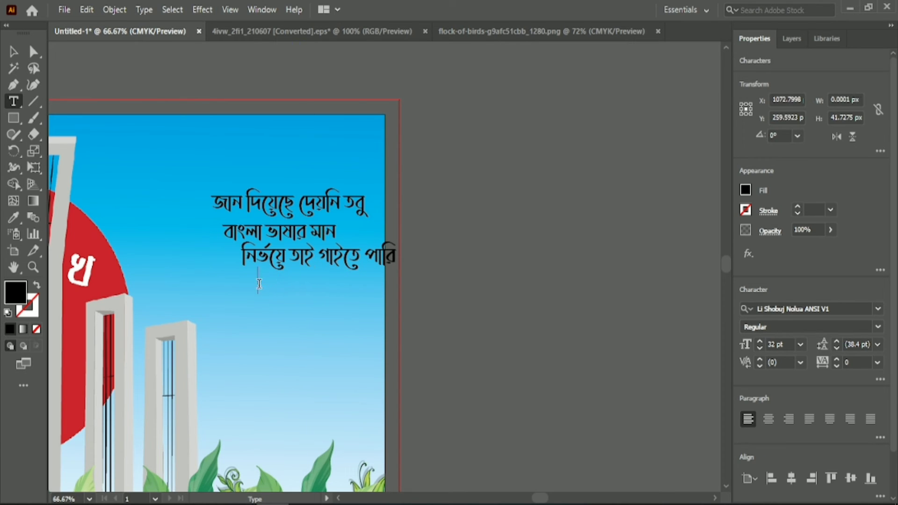
type("gcmb")
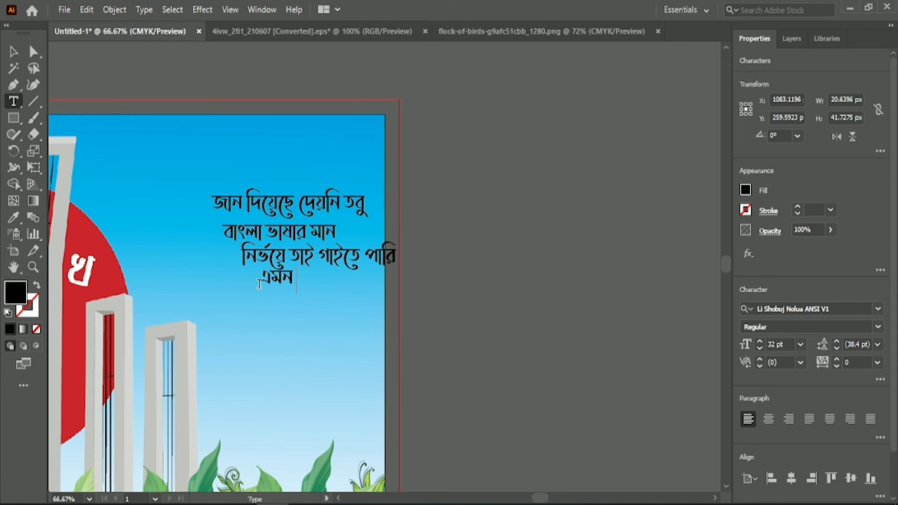
type(" hf")
key("BackSpace")
key("BackSpace")
type("Hf")
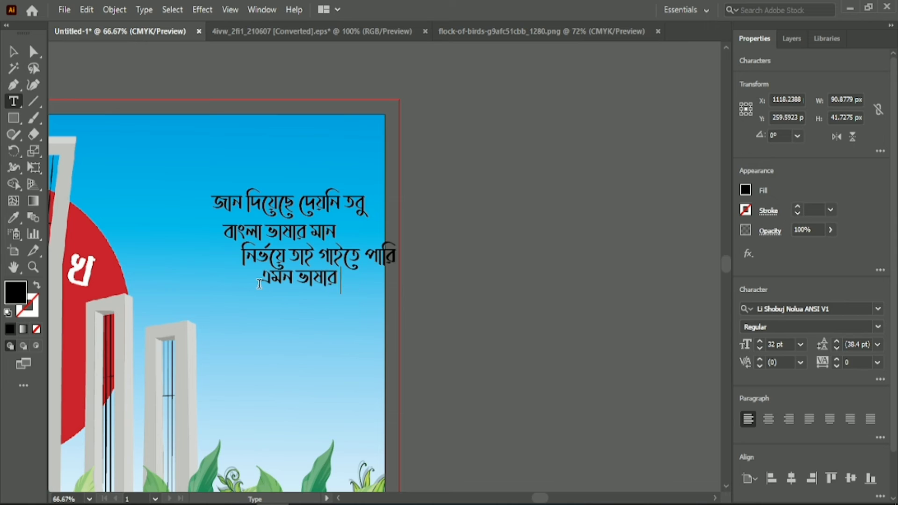
Add the author's name as a text line below the verse and set its font size to 23 pt.
left_click(274, 308)
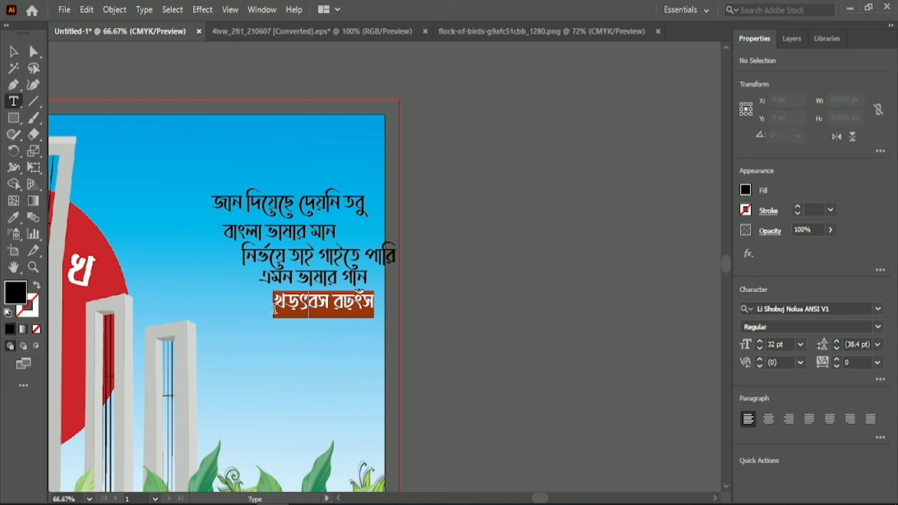
key("BackSpace")
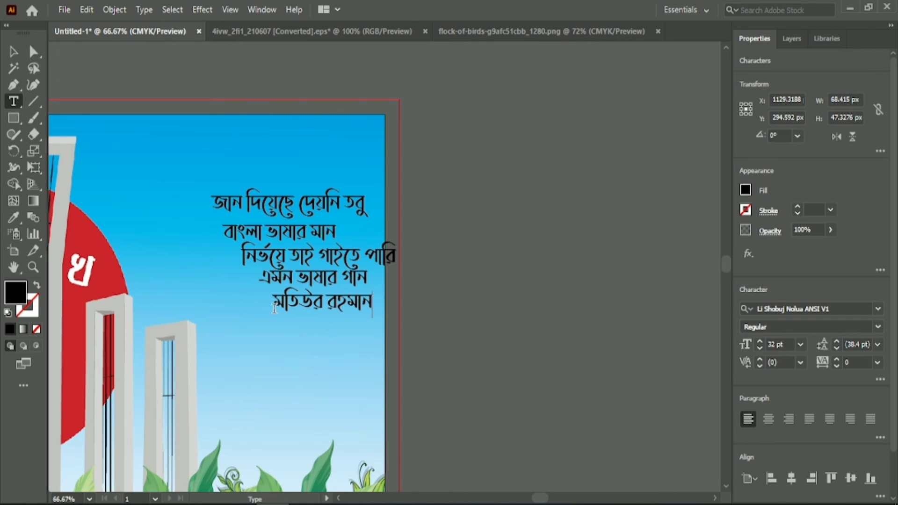
left_click(16, 51)
key("Down")
key("Down")
key("Down")
key("Down")
key("Down")
key("Down")
key("Down")
key("Down")
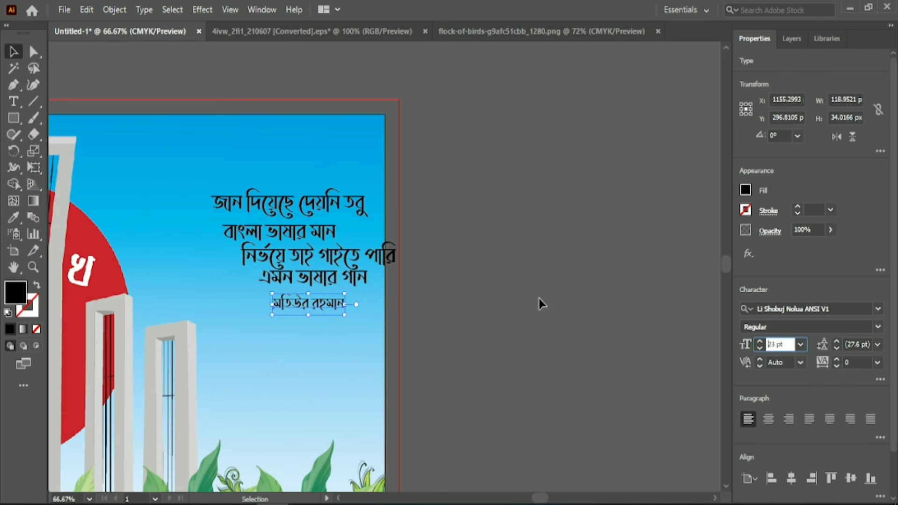
Select the four verse lines, without the author line, and align them on a common horizontal centre.
left_click(307, 206)
left_click(308, 230, "shift")
left_click(308, 255, "shift")
left_click(309, 287, "shift")
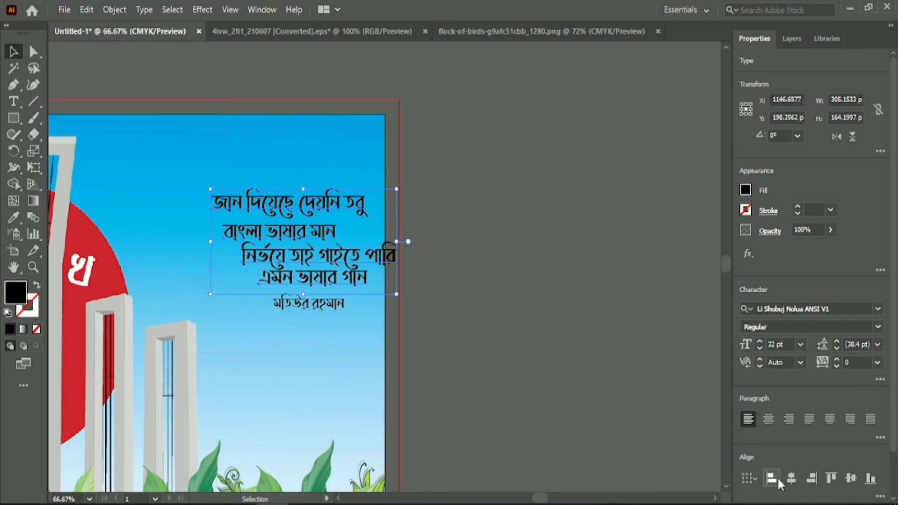
left_click(791, 478)
scroll(509, 360, "down", 2)
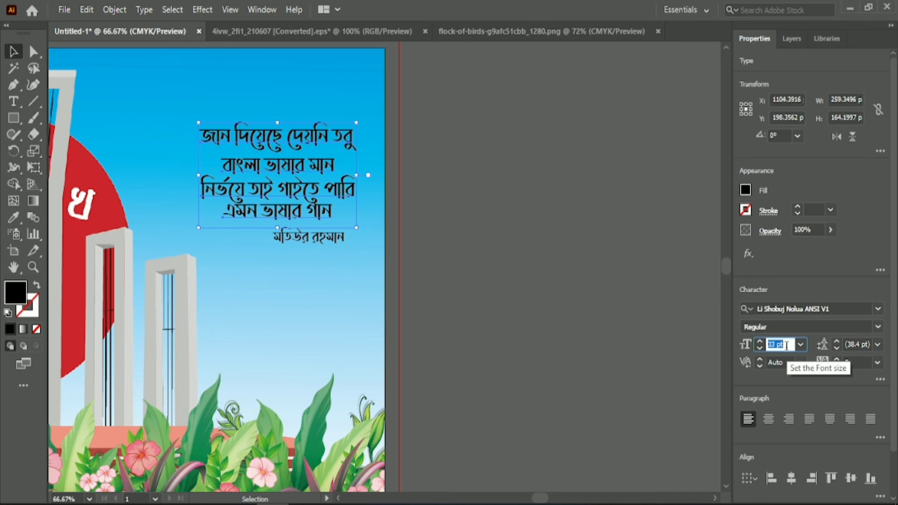
Set the font size of the four verse lines to 38 pt and undo the accidental shift of the illustration group.
key("Up")
key("Up")
key("Up")
key("Up")
key("Up")
scroll(568, 290, "down", 2)
left_click(579, 260)
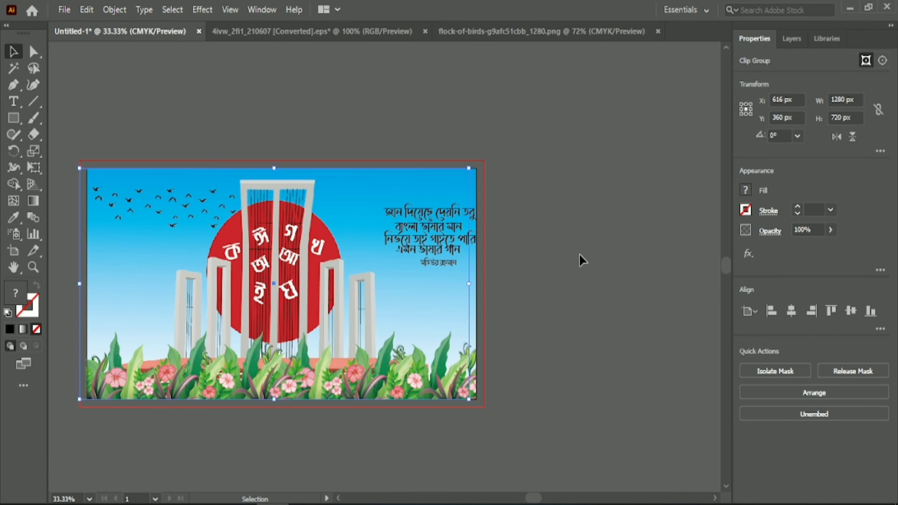
key("ctrl+z")
Select the four verse lines without the author line and set their font size to 46 pt and leading to 44 pt.
left_click(430, 212)
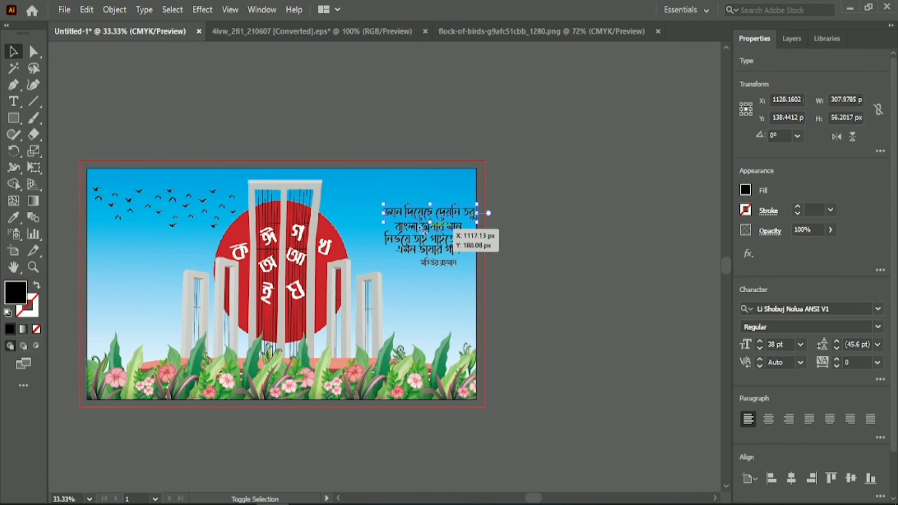
left_click(425, 229, "shift")
left_click(408, 239, "shift")
left_click(406, 249, "shift")
key("Up")
key("Up")
key("Up")
key("Up")
key("Up")
key("Up")
key("Up")
key("Up")
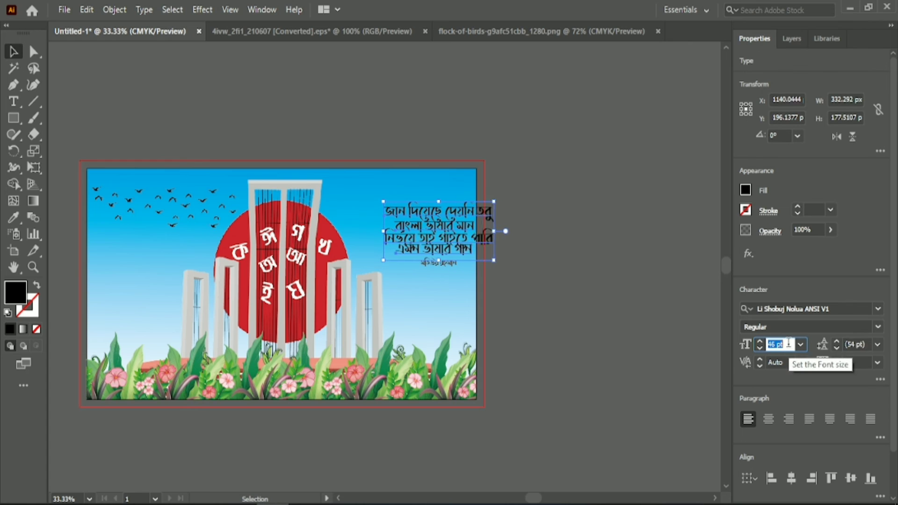
left_click(859, 344)
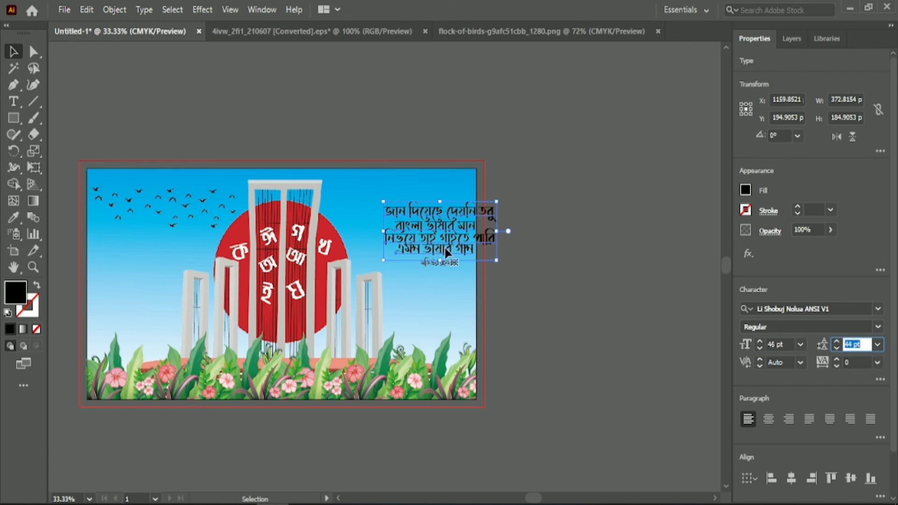
Move the four verse lines left so they sit inside the artboard, and set their font size to 47 pt.
left_click_drag(447, 252, 412, 247)
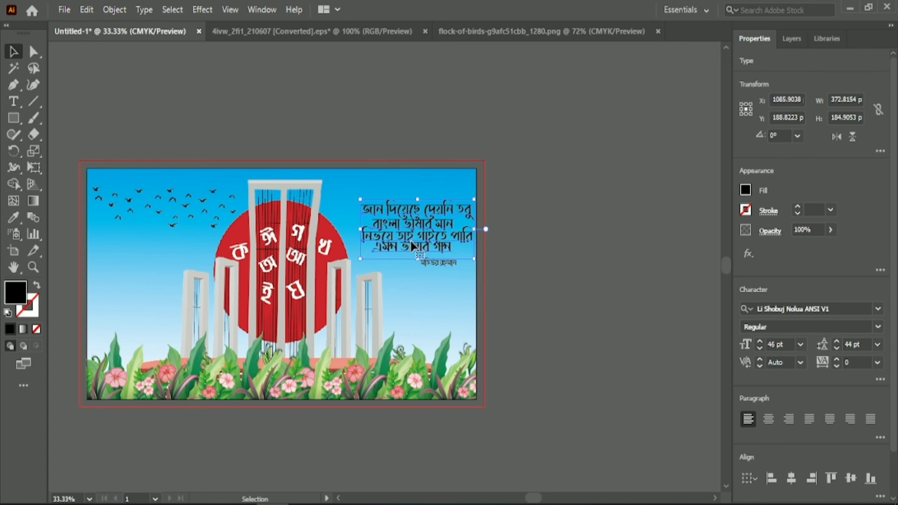
left_click(780, 344)
key("Up")
key("Up")
key("Up")
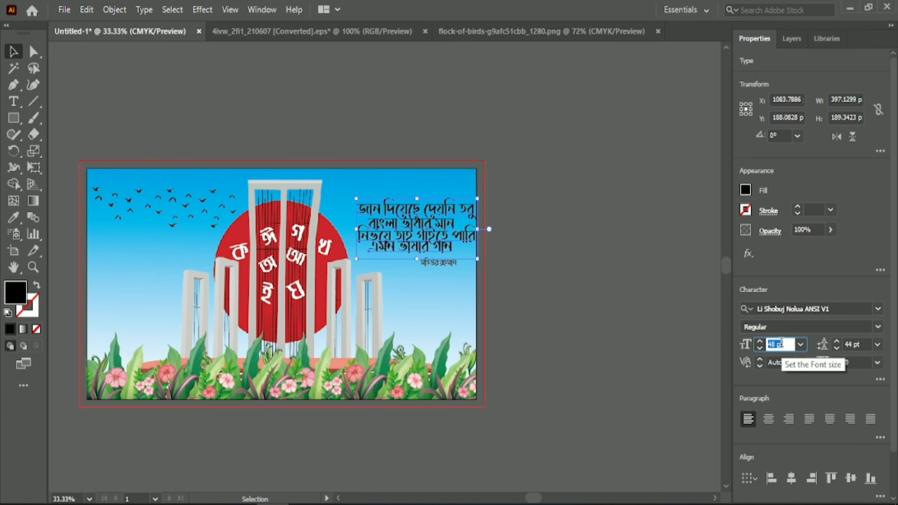
key("Down")
key("Down")
key("Down")
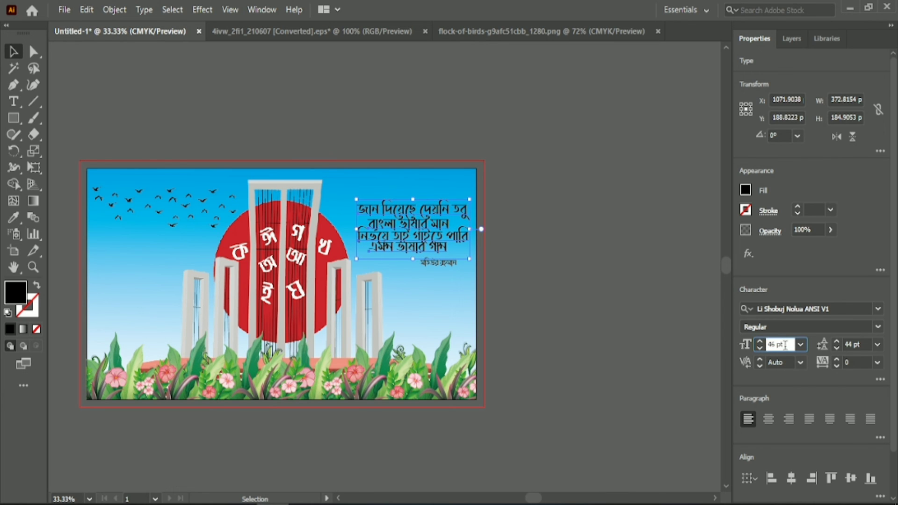
key("Up")
left_click(554, 288)
Nudge the second verse line down to open space below the first line.
scroll(553, 288, "up", 1)
left_click(332, 192)
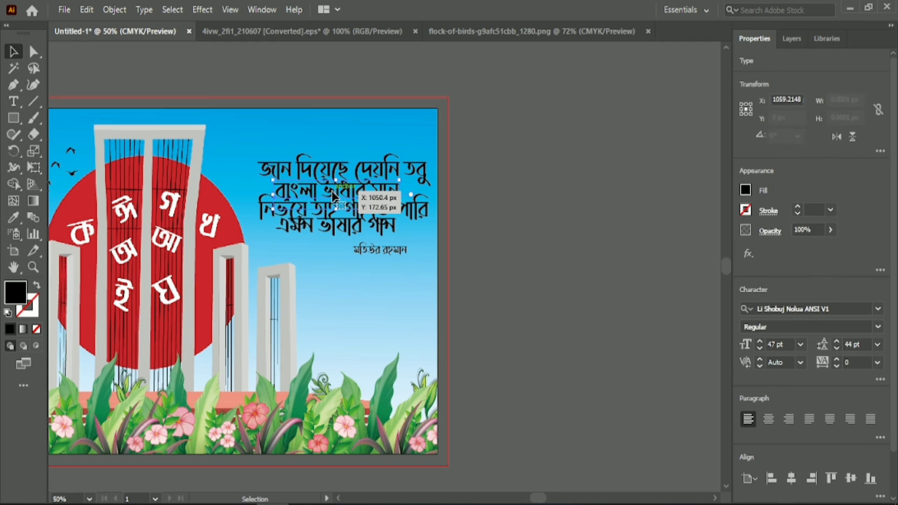
key("Down")
left_click(538, 255)
left_click(356, 195)
key("Down")
key("Down")
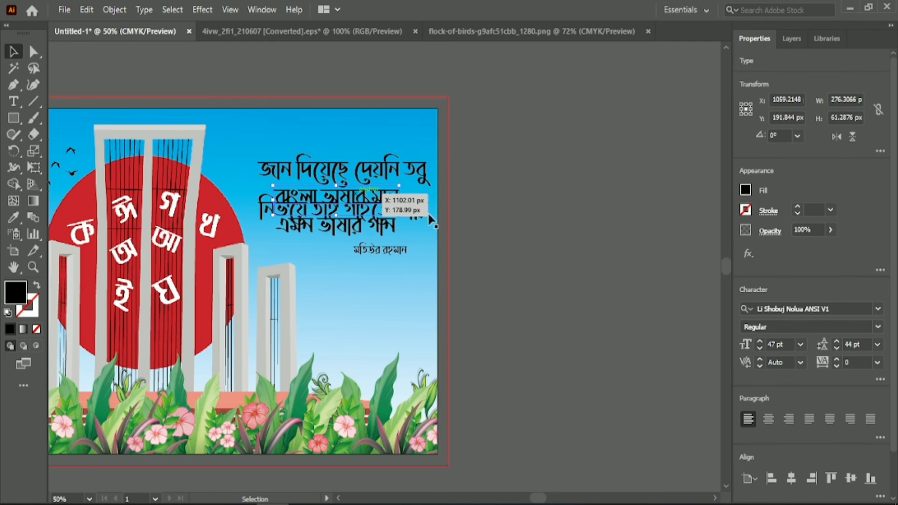
Nudge the third verse line down until it clears the second line.
left_click(528, 254)
left_click(413, 215)
key("Down")
key("Down")
key("Down")
key("Down")
key("Down")
key("Down")
key("Down")
key("Down")
key("Down")
key("Down")
key("Down")
key("Down")
key("Down")
key("Down")
key("Down")
key("Down")
key("Down")
key("Down")
key("Down")
key("Down")
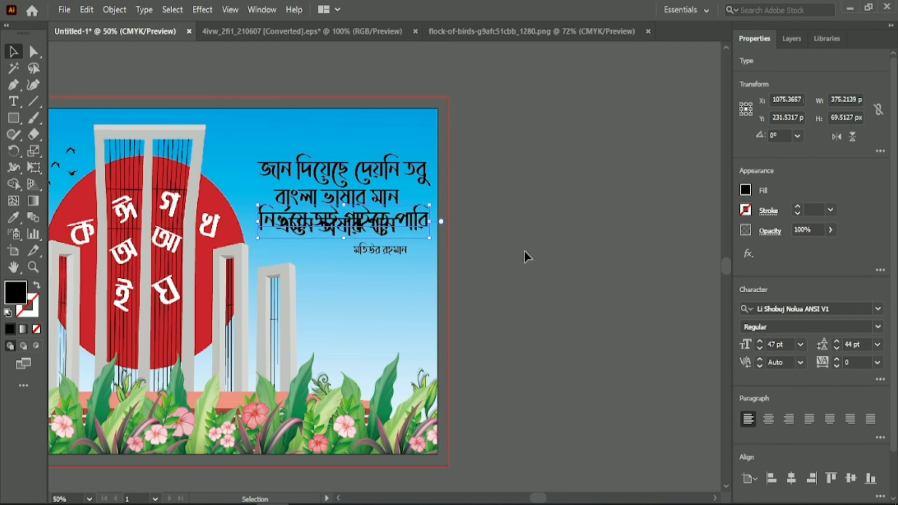
Move the fourth verse line down below the third, and shift the author line down beneath it.
left_click(524, 256)
left_click_drag(346, 211, 346, 230)
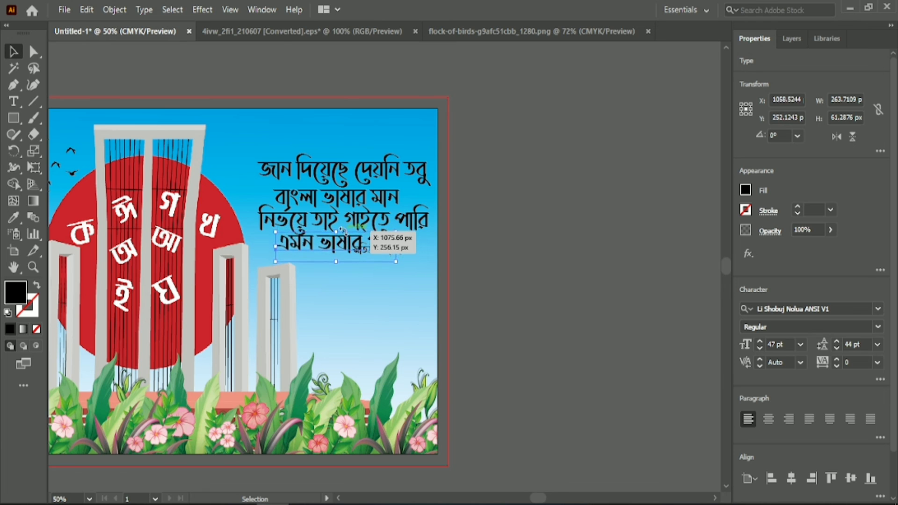
left_click(411, 258)
left_click_drag(401, 252, 403, 268)
left_click(529, 244)
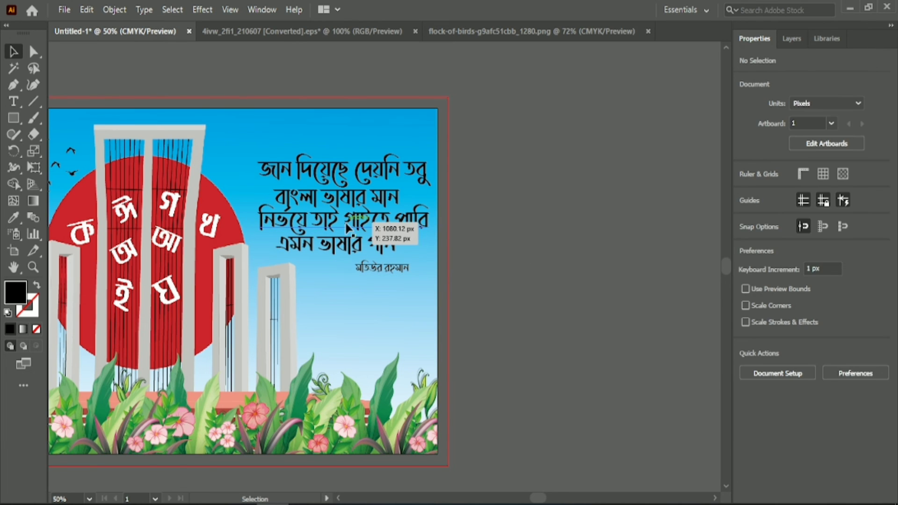
Nudge the third verse line slightly further down to even out the line spacing.
left_click(346, 227)
key("Down")
key("Down")
key("Down")
key("Down")
key("Down")
key("Down")
key("Down")
left_click(506, 209)
Nudge the first and second verse lines slightly up to balance the spacing between the lines.
left_click(394, 170)
key("Up")
key("Up")
key("Up")
key("Up")
left_click(384, 193)
key("Up")
key("Up")
key("Up")
key("Up")
key("Up")
key("Up")
key("Up")
left_click(505, 211)
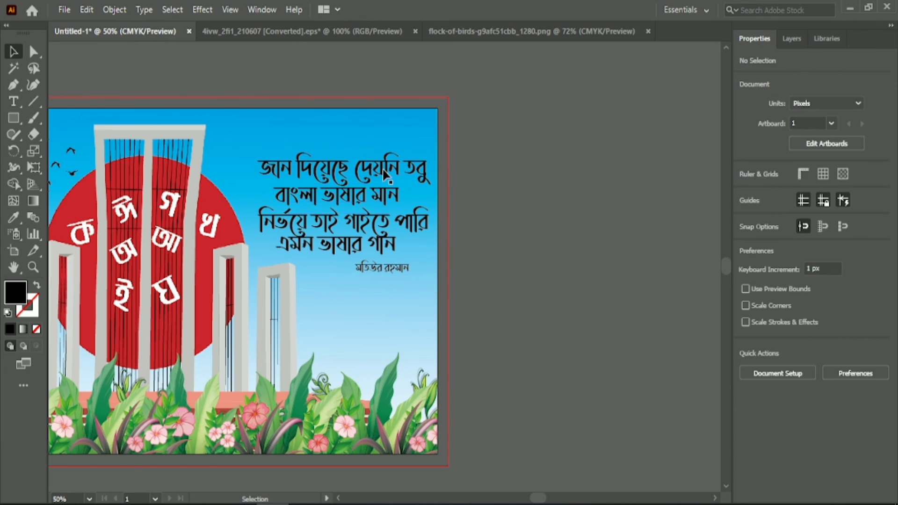
Select all four verse lines and align them on a common horizontal centre again.
left_click(385, 174)
left_click(370, 196, "shift")
left_click(367, 223, "shift")
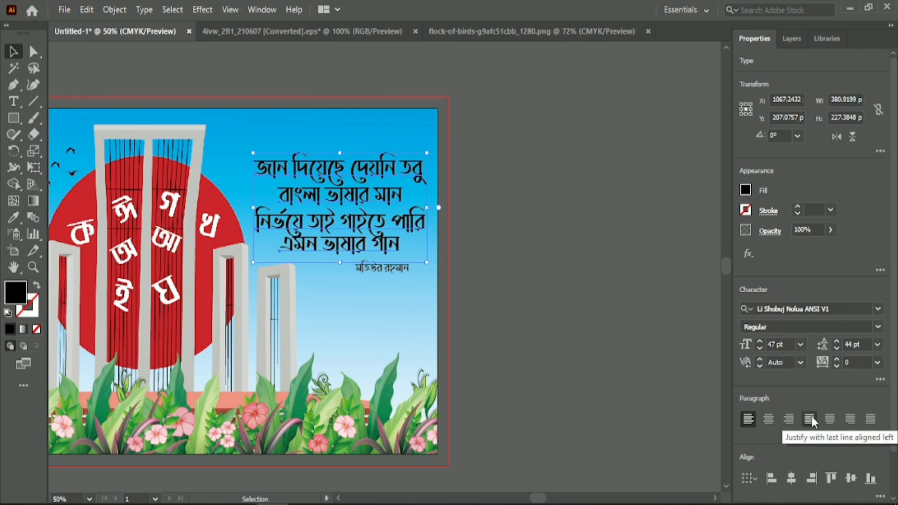
left_click(770, 419)
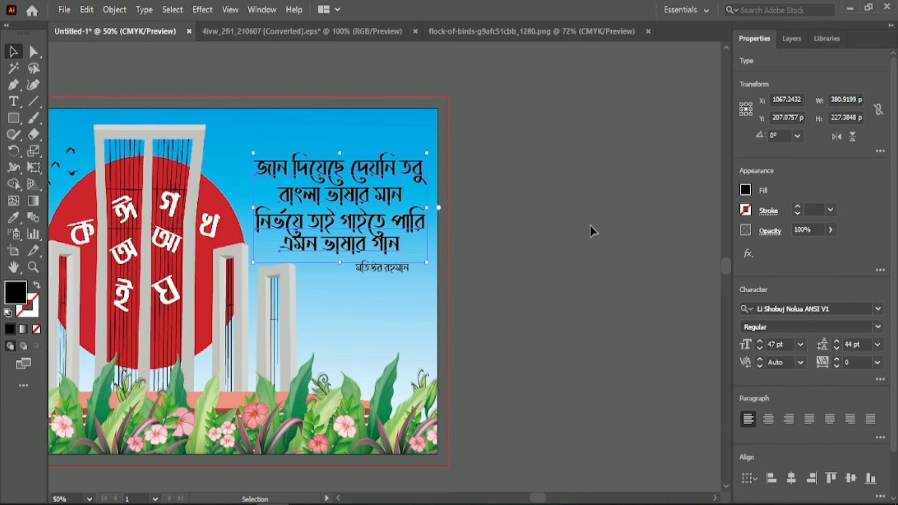
Nudge the fourth verse line down to match the spacing of the lines above it.
left_click(397, 246)
key("Down")
key("Down")
key("Down")
key("Down")
key("Down")
key("Down")
key("Down")
key("Down")
key("Down")
left_click(487, 234)
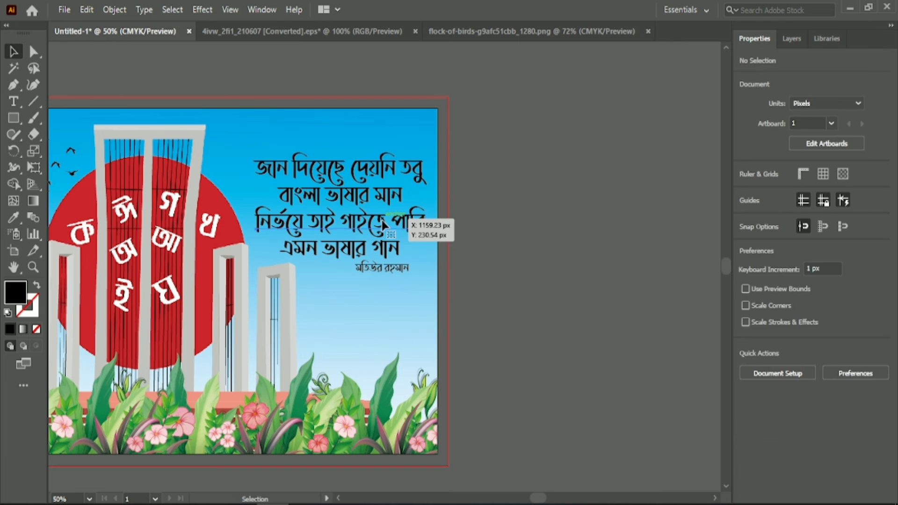
Move the author line right and slightly down so it sits under the right end of the verse.
left_click(388, 222)
left_click(385, 164)
left_click(399, 269)
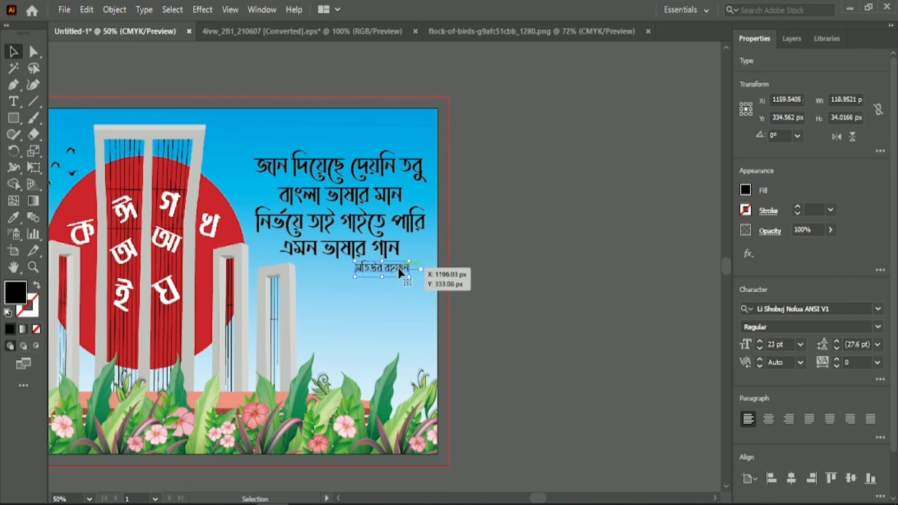
left_click_drag(399, 273, 420, 276)
left_click(470, 197)
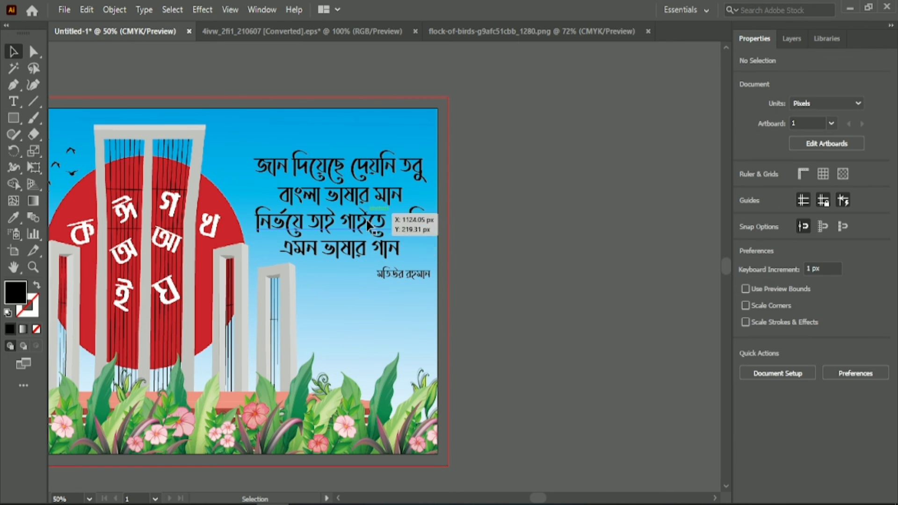
Check the verse spacing and the placement of all elements across the whole artboard.
left_click(358, 231)
left_click(511, 224)
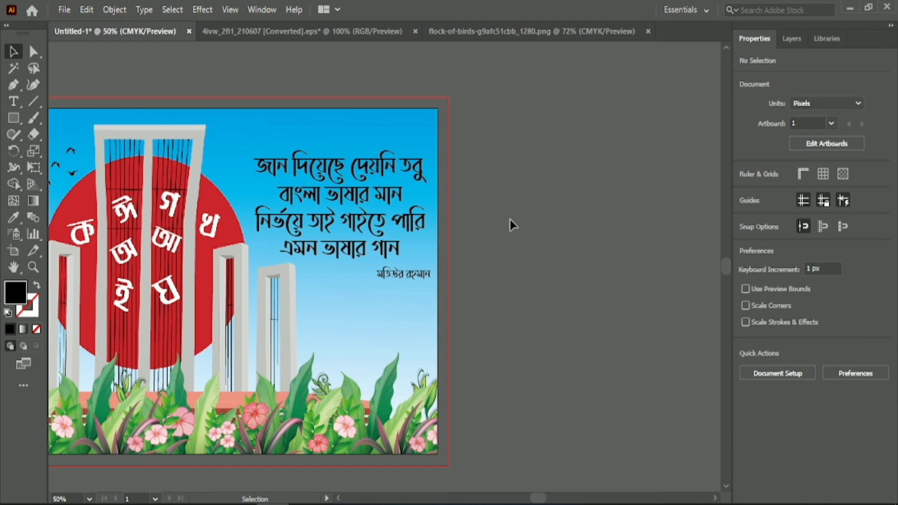
left_click(374, 206)
left_click(553, 261)
key("ctrl+minus")
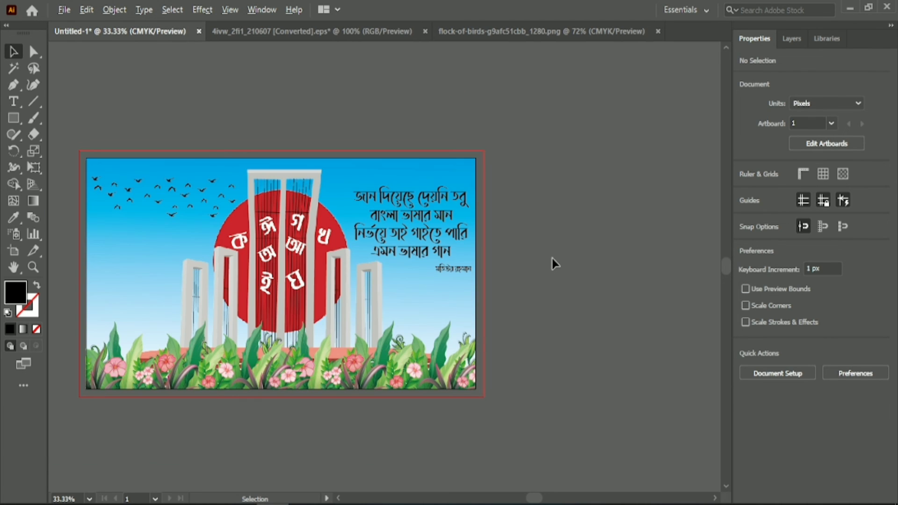
scroll(553, 262, "down", 1)
key("ctrl+plus")
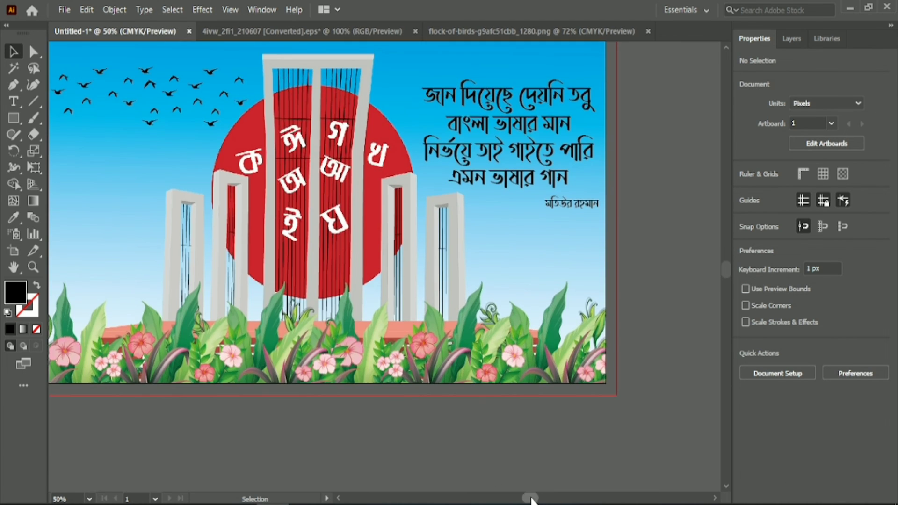
key("ctrl+a")
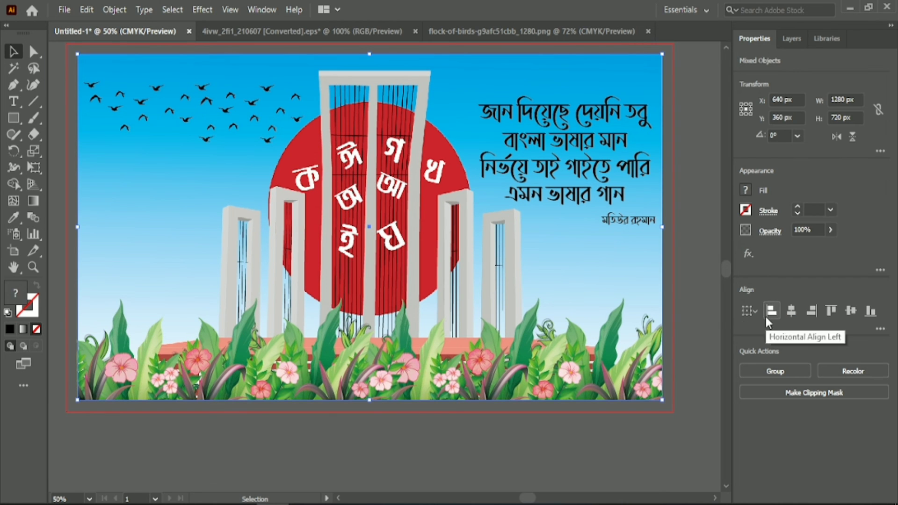
left_click(692, 292)
key("ctrl+a")
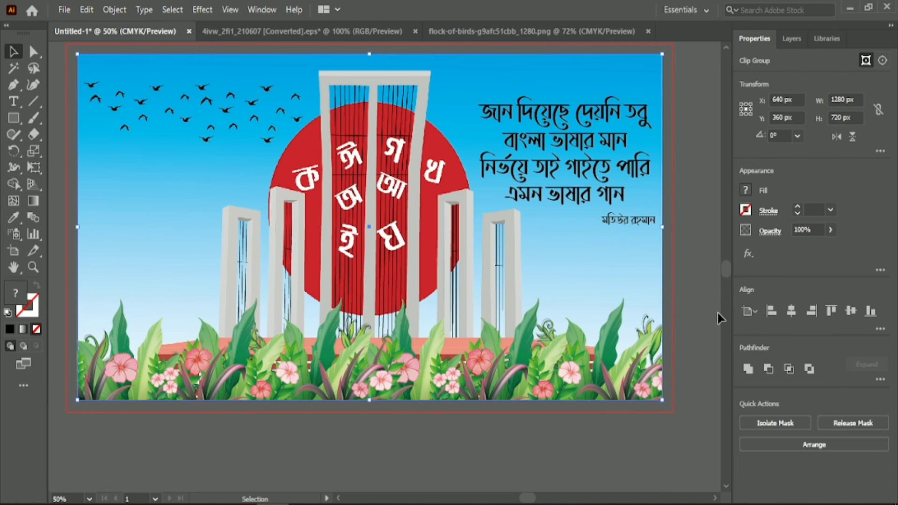
left_click(682, 325)
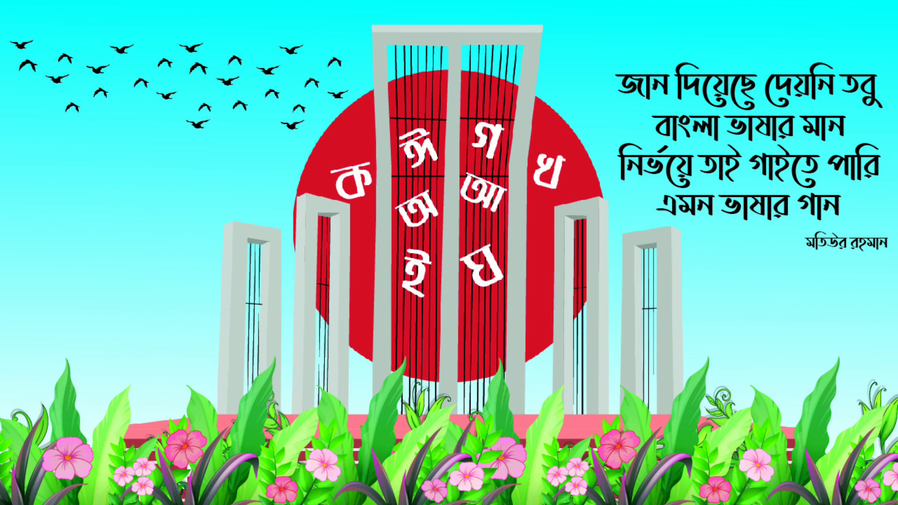